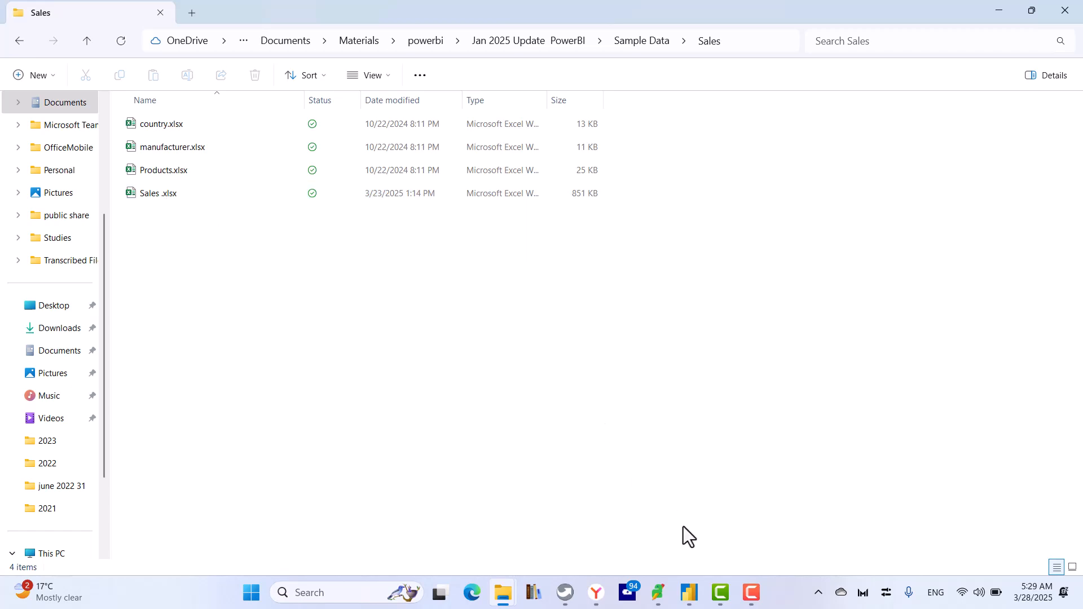
Switch to the Sales Report in Power BI and examine the sales table's records and the distinct values of its city column
{"action": "left_click", "coordinate": [690, 592]}
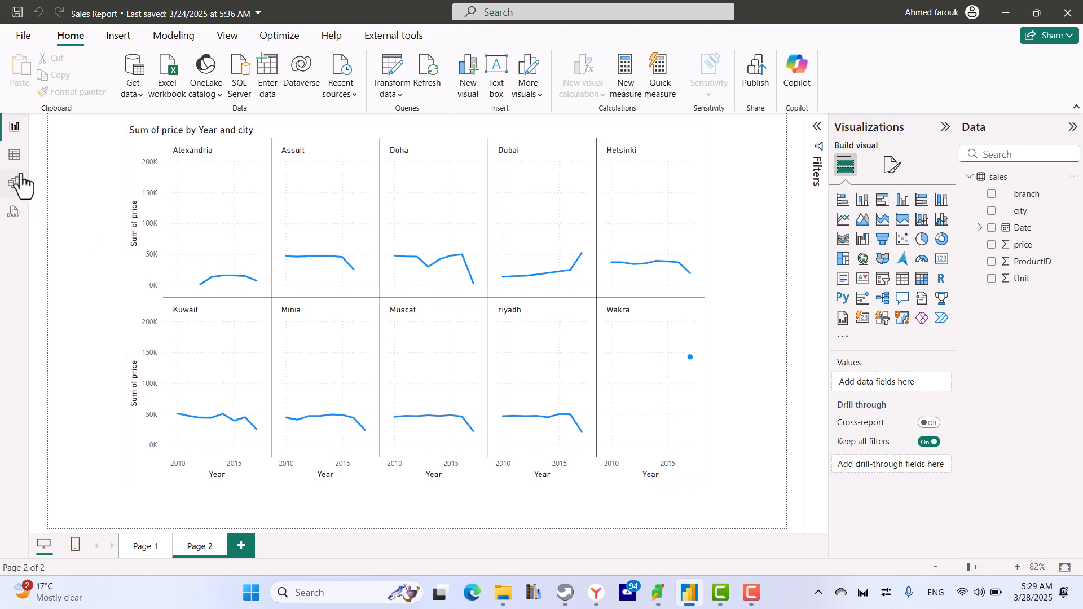
{"action": "left_click", "coordinate": [16, 157]}
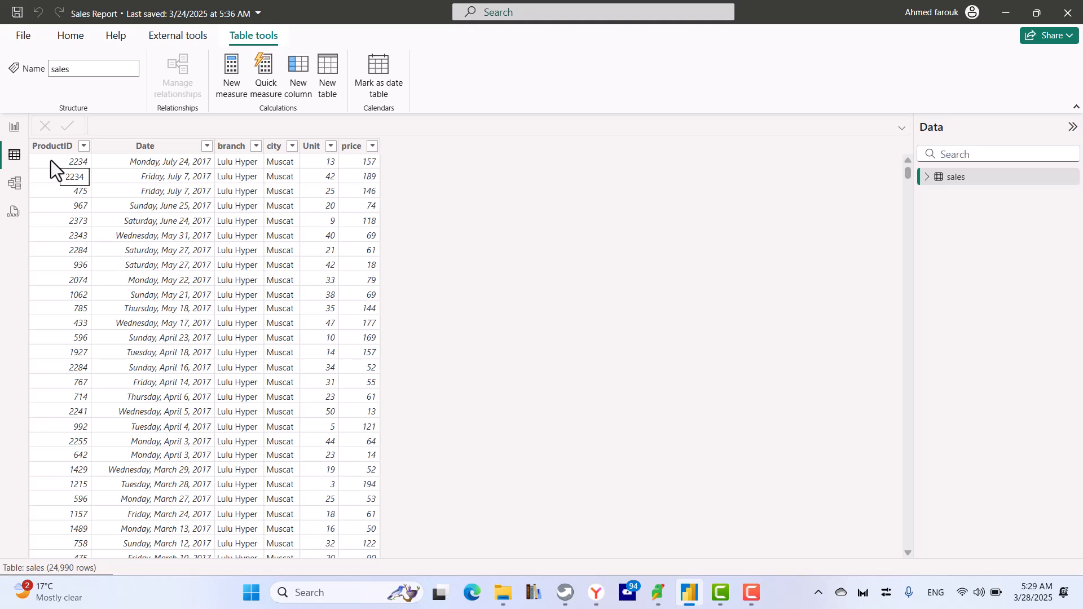
{"action": "left_click", "coordinate": [293, 149]}
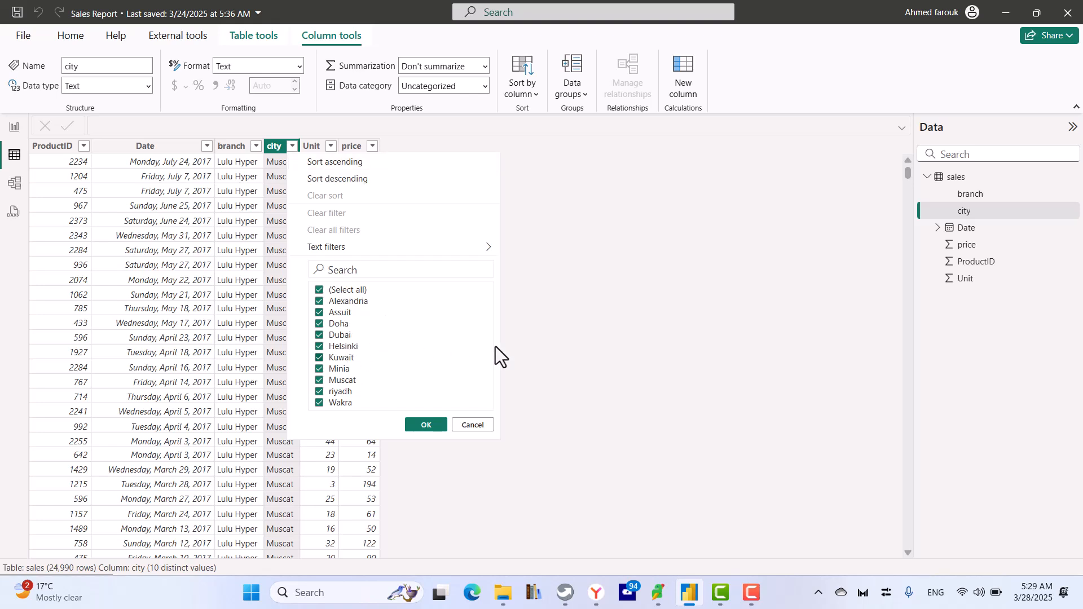
{"action": "left_click", "coordinate": [541, 315]}
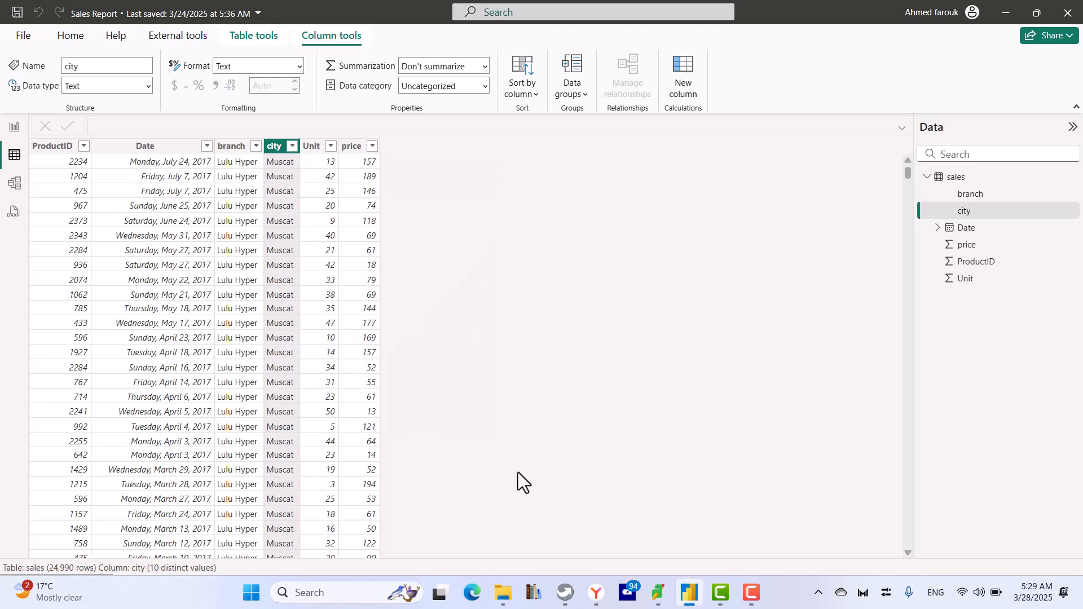
{"action": "left_click", "coordinate": [14, 129]}
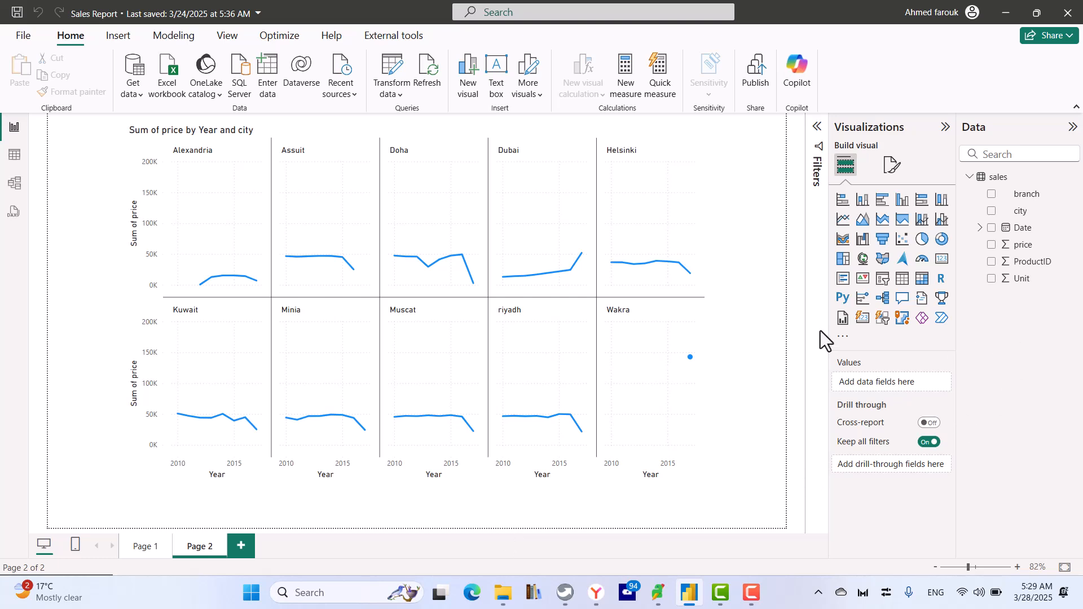
Import the country table from the country.xlsx workbook, previewing its table and Sheet1 before loading
{"action": "left_click", "coordinate": [138, 95]}
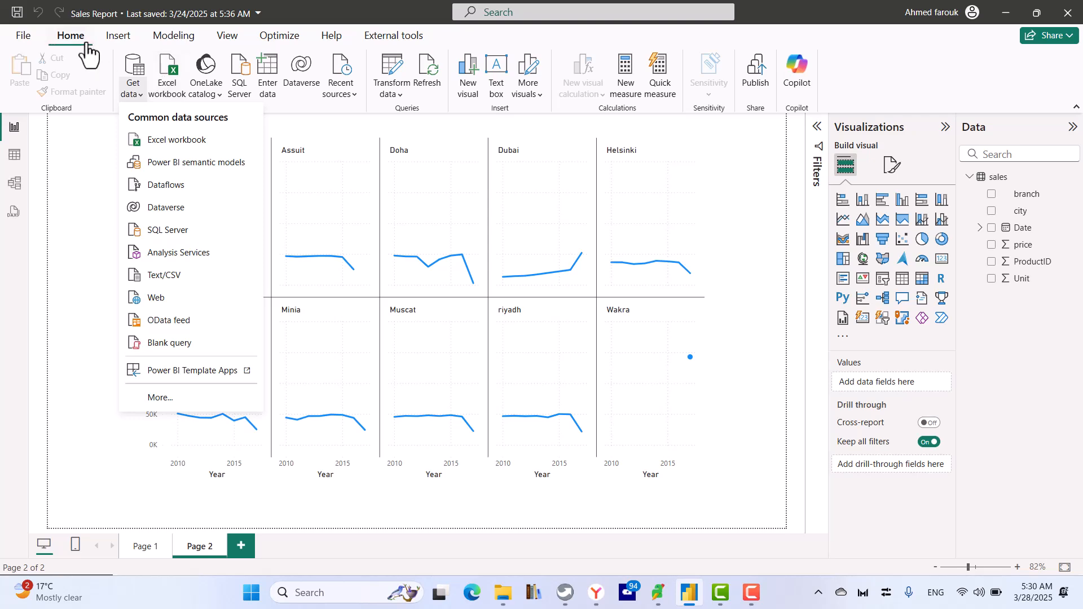
{"action": "left_click", "coordinate": [162, 77]}
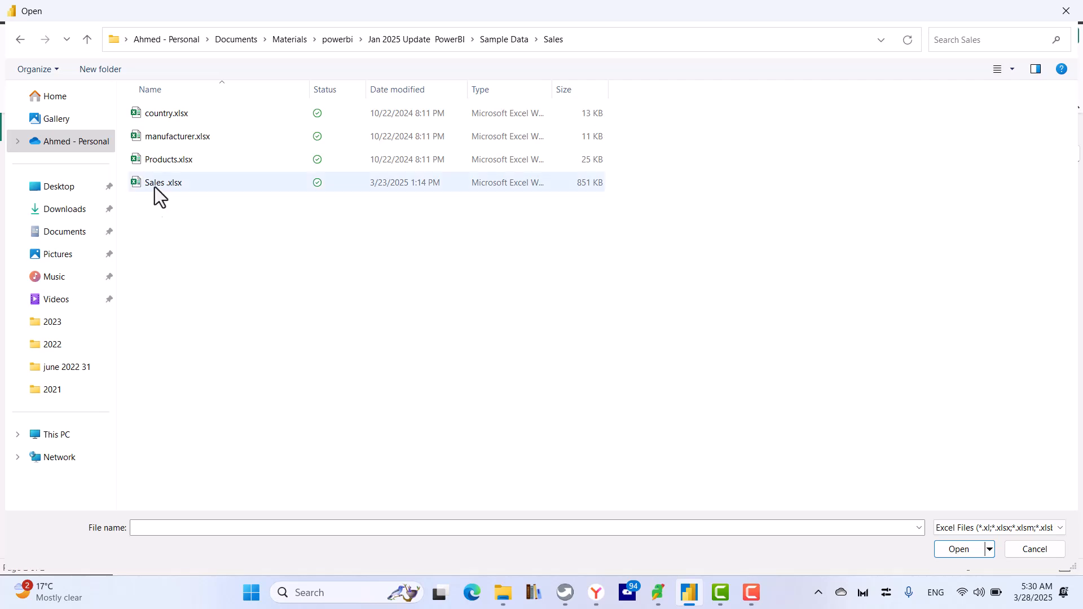
{"action": "double_click", "coordinate": [158, 115]}
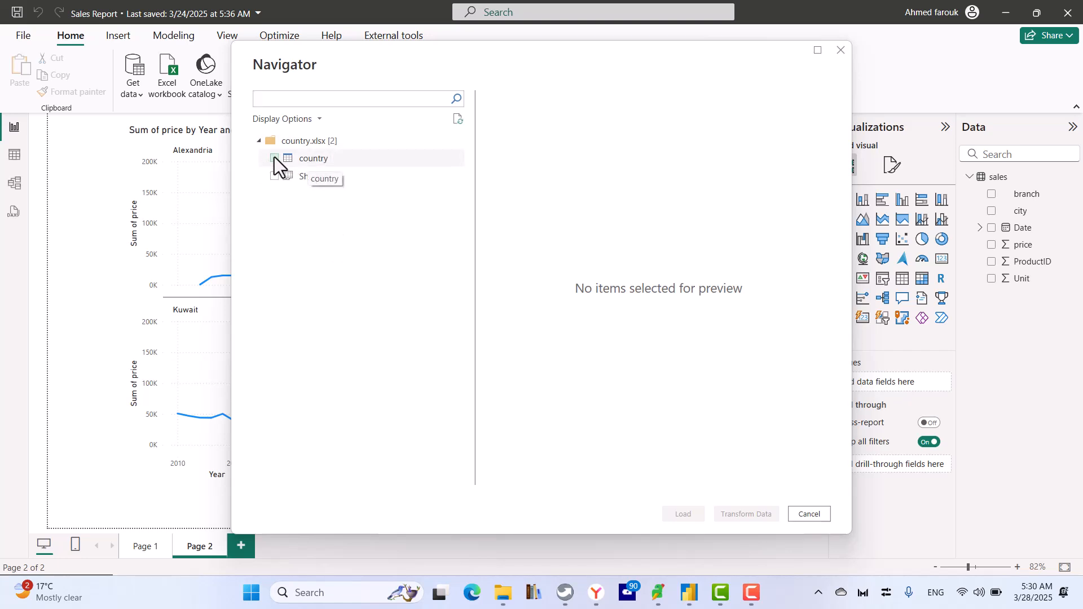
{"action": "left_click", "coordinate": [336, 159]}
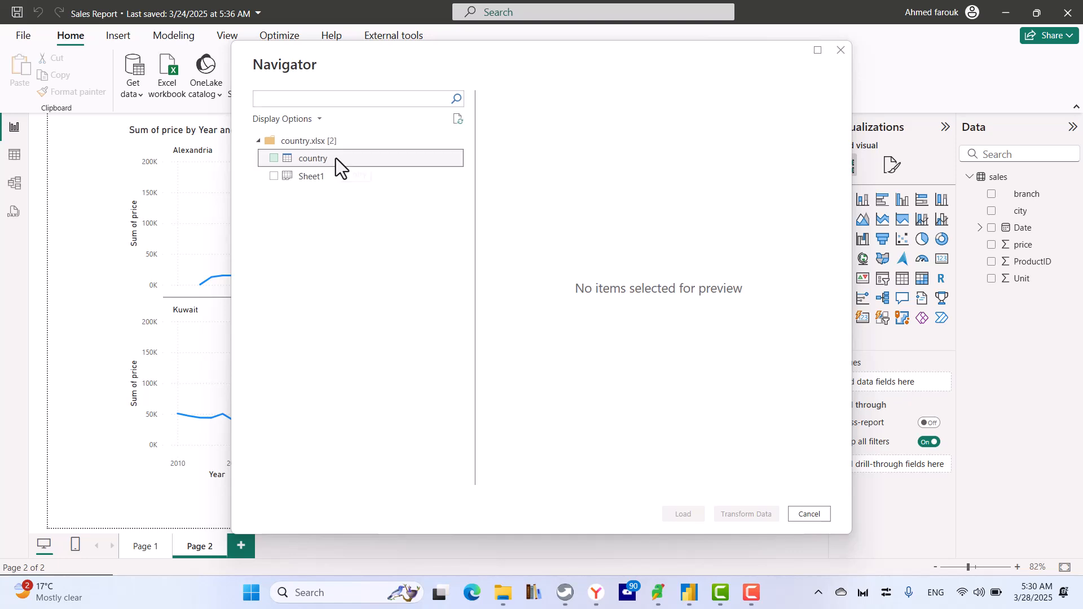
{"action": "left_click", "coordinate": [337, 177]}
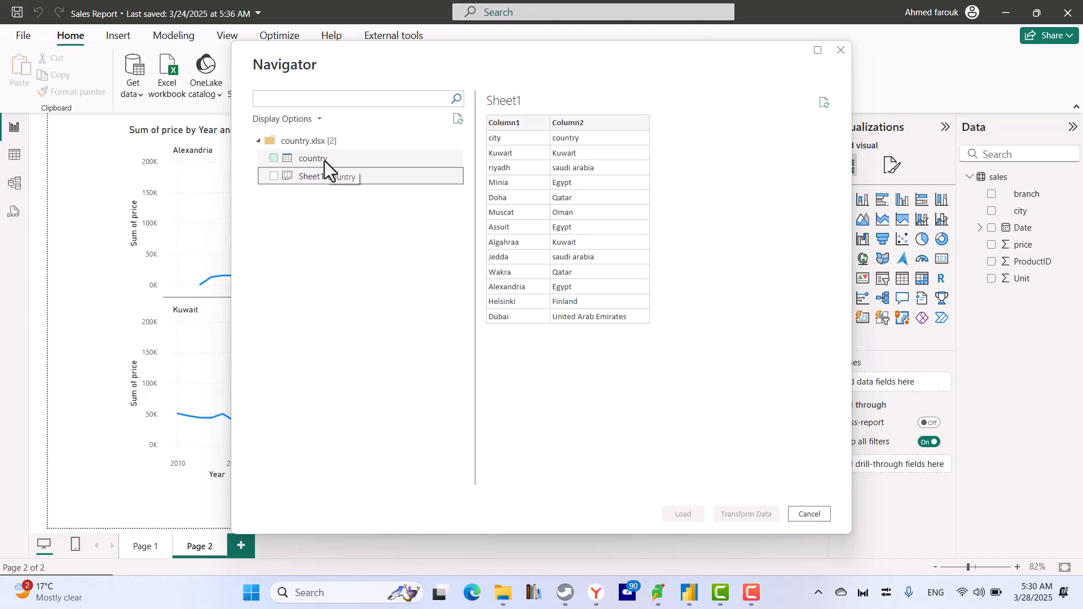
{"action": "left_click", "coordinate": [324, 161]}
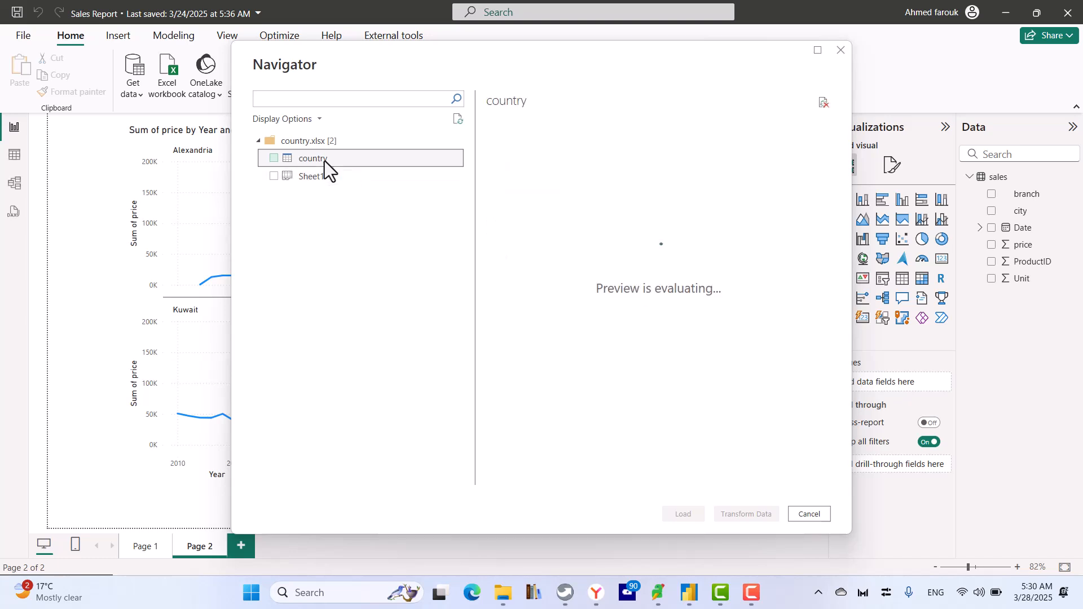
{"action": "left_click", "coordinate": [274, 159]}
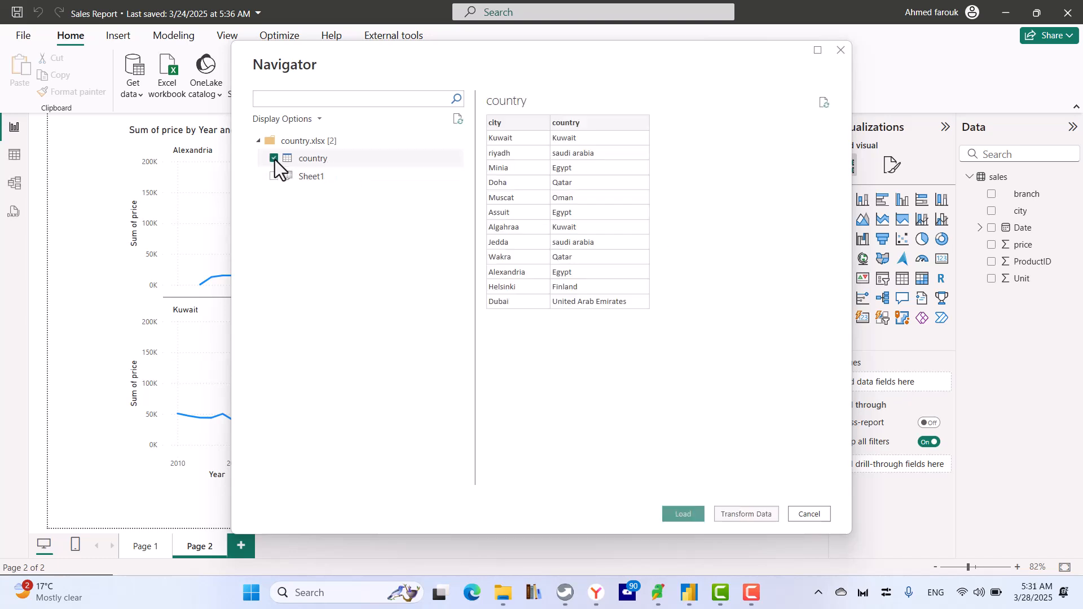
{"action": "left_click", "coordinate": [684, 514]}
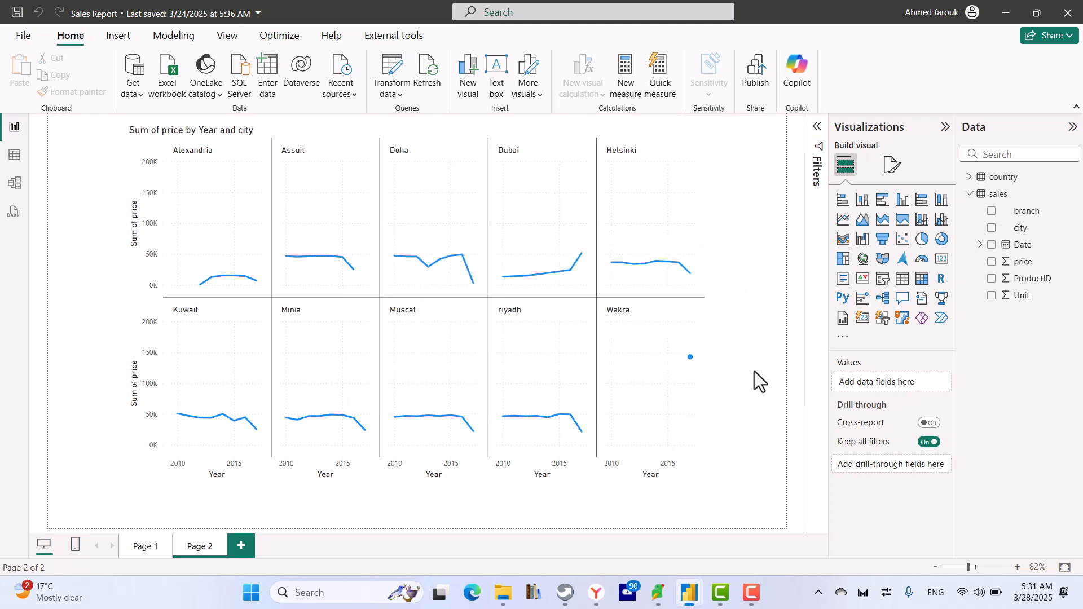
Import the Brand table from the manufacturer.xlsx workbook into the report
{"action": "left_click", "coordinate": [168, 82]}
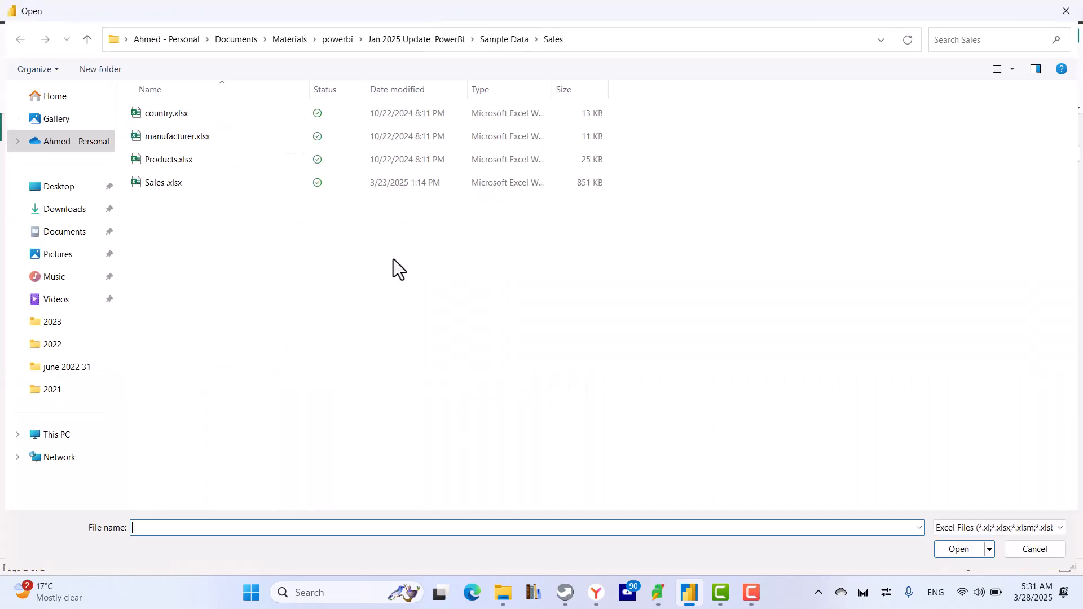
{"action": "double_click", "coordinate": [197, 144]}
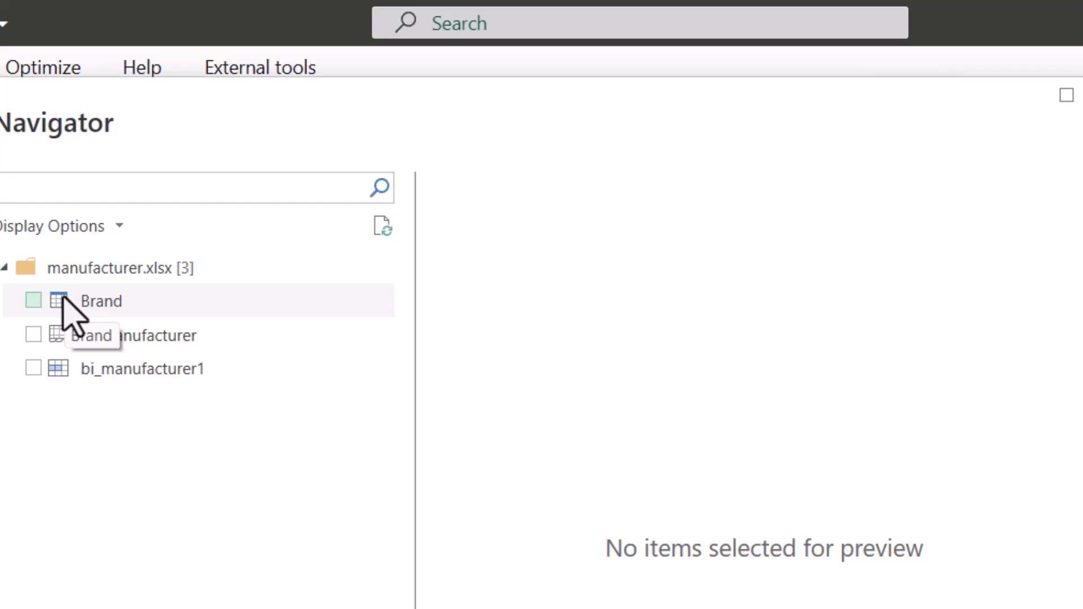
{"action": "left_click", "coordinate": [34, 301]}
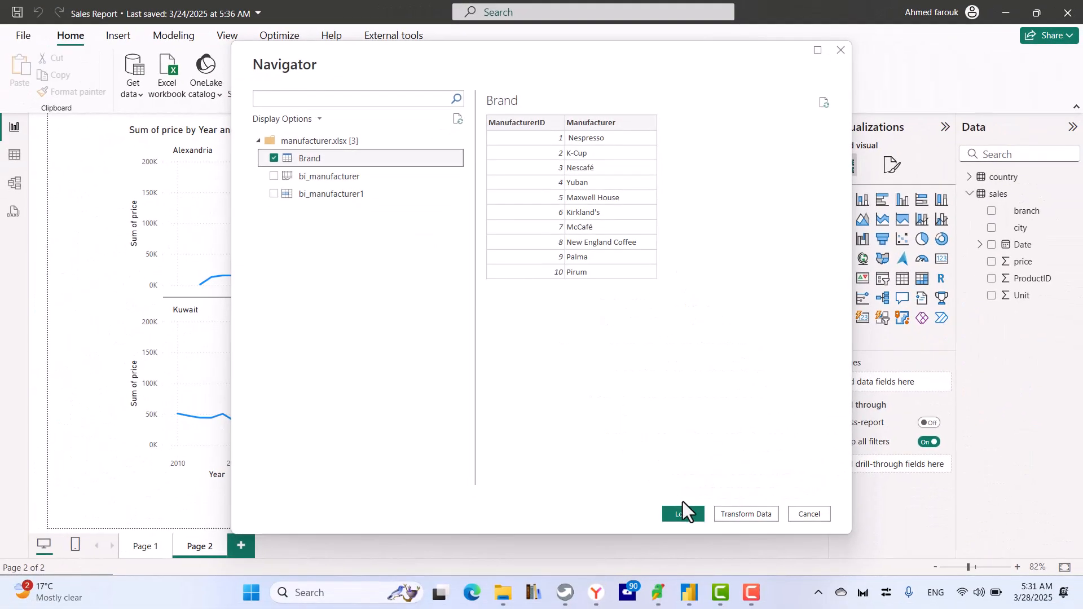
{"action": "left_click", "coordinate": [691, 512]}
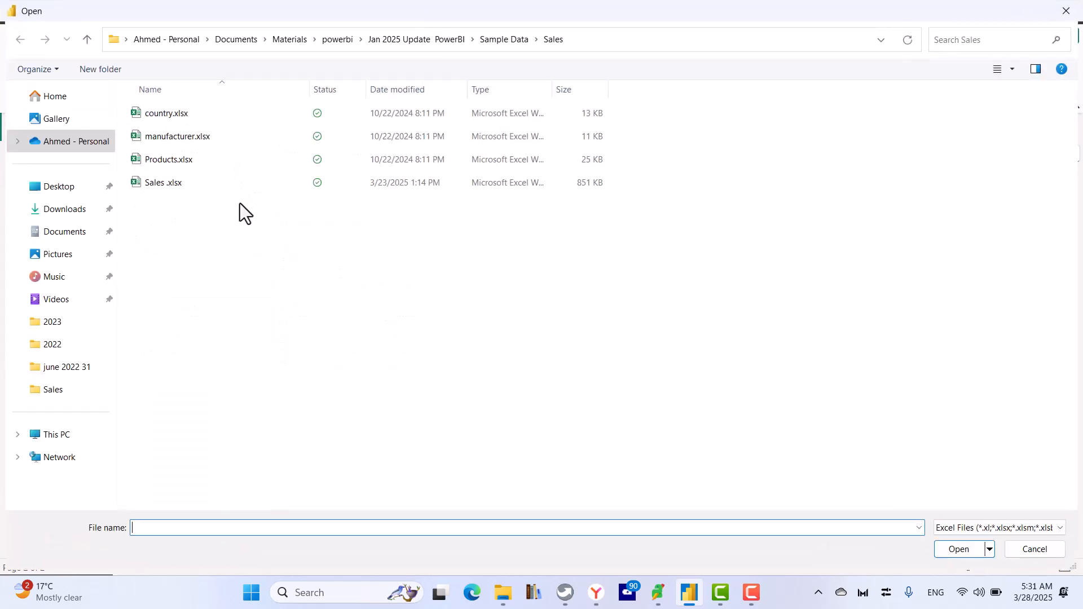
Import the products table from the Products.xlsx workbook into the report
{"action": "double_click", "coordinate": [170, 161]}
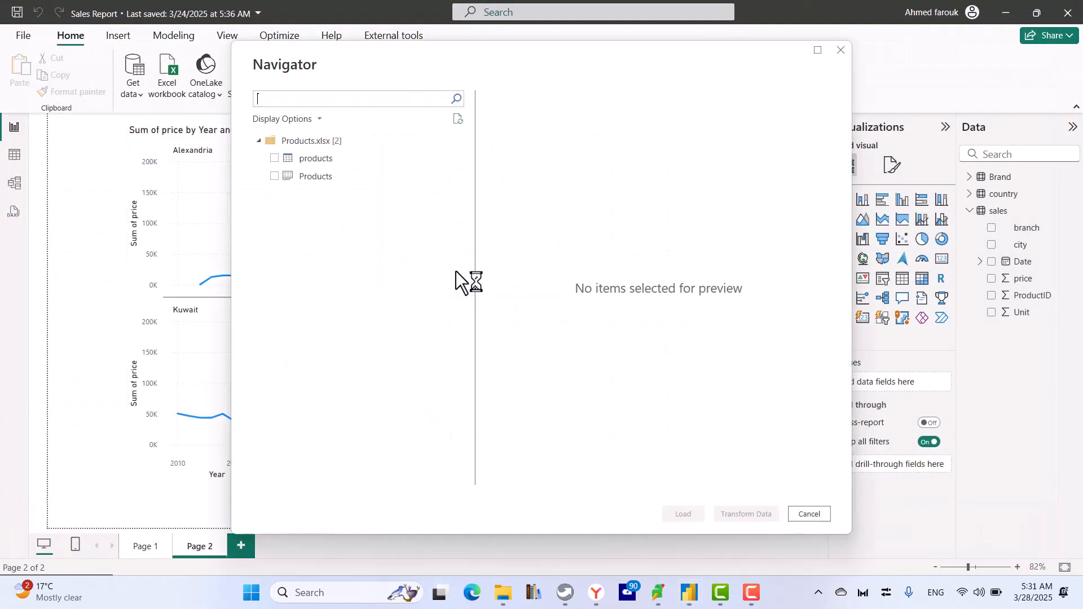
{"action": "left_click", "coordinate": [275, 159]}
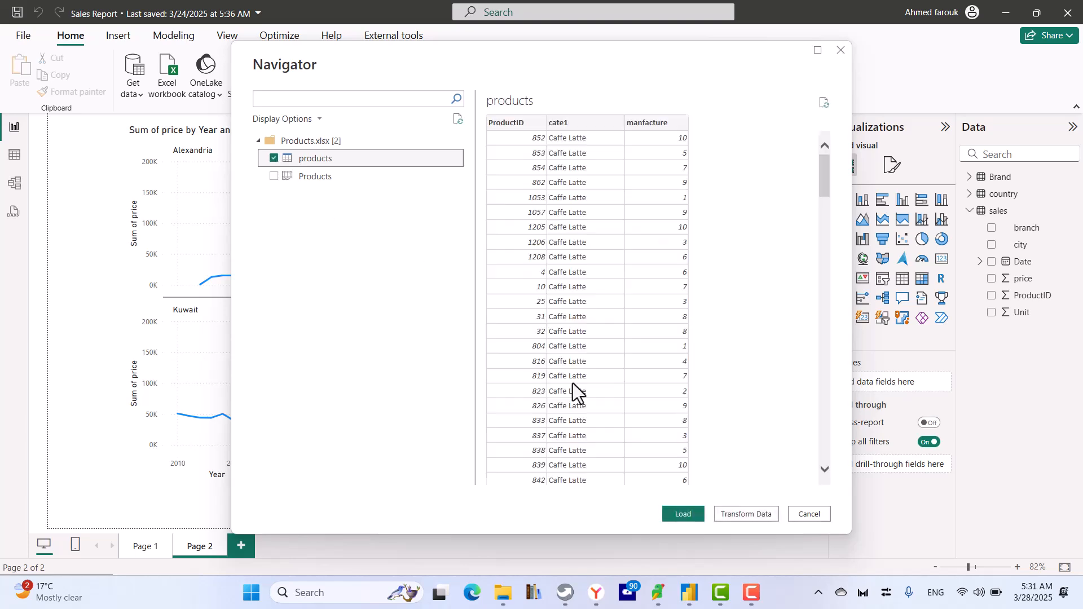
{"action": "left_click", "coordinate": [683, 513]}
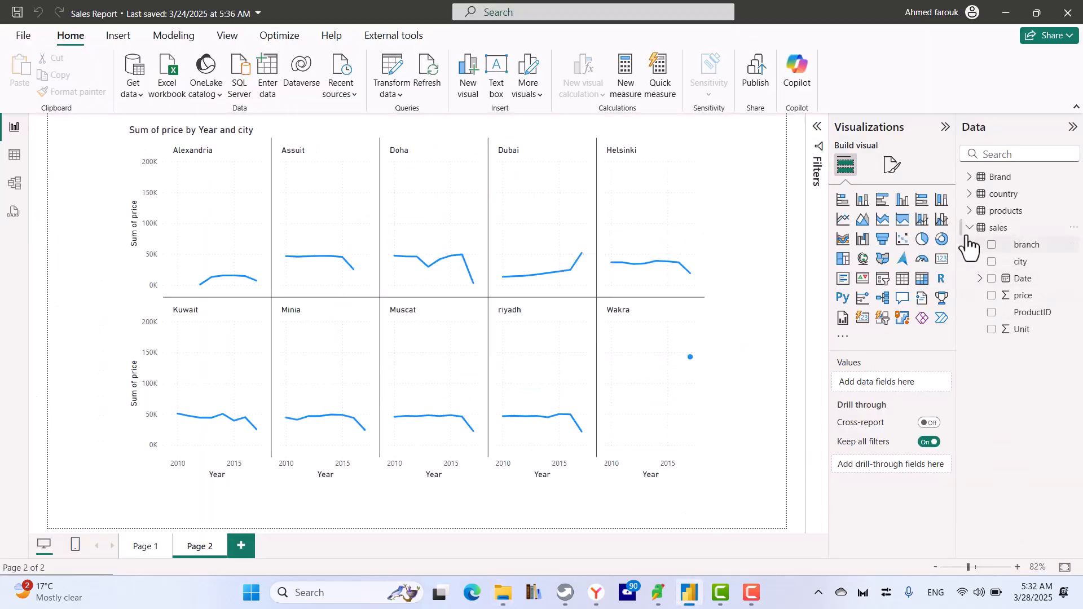
Review the loaded tables alongside the sales table's records, with the sales field list collapsed
{"action": "left_click", "coordinate": [969, 229]}
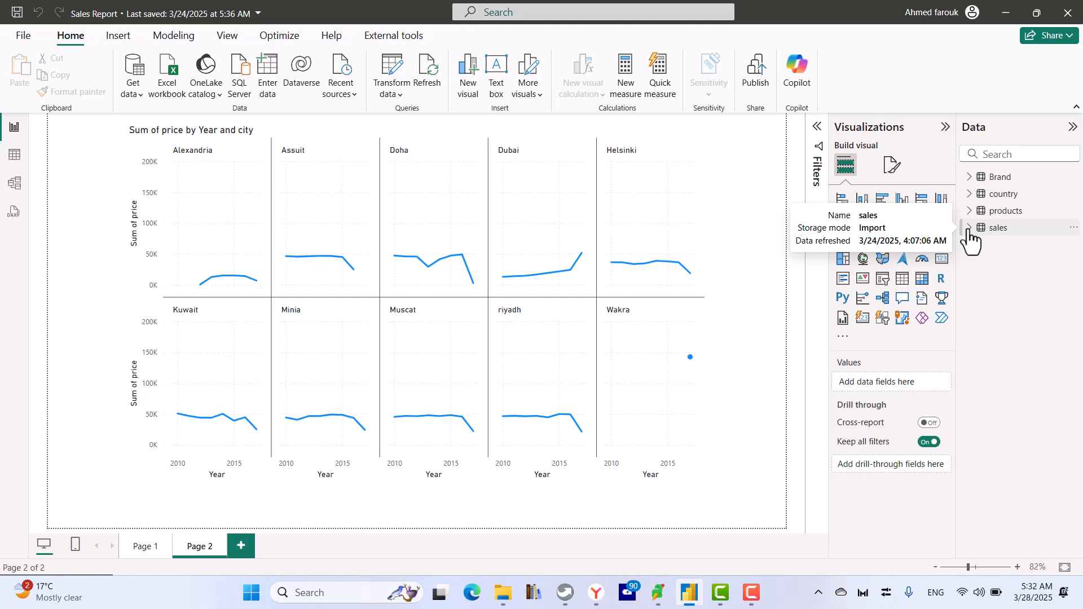
{"action": "left_click", "coordinate": [14, 154]}
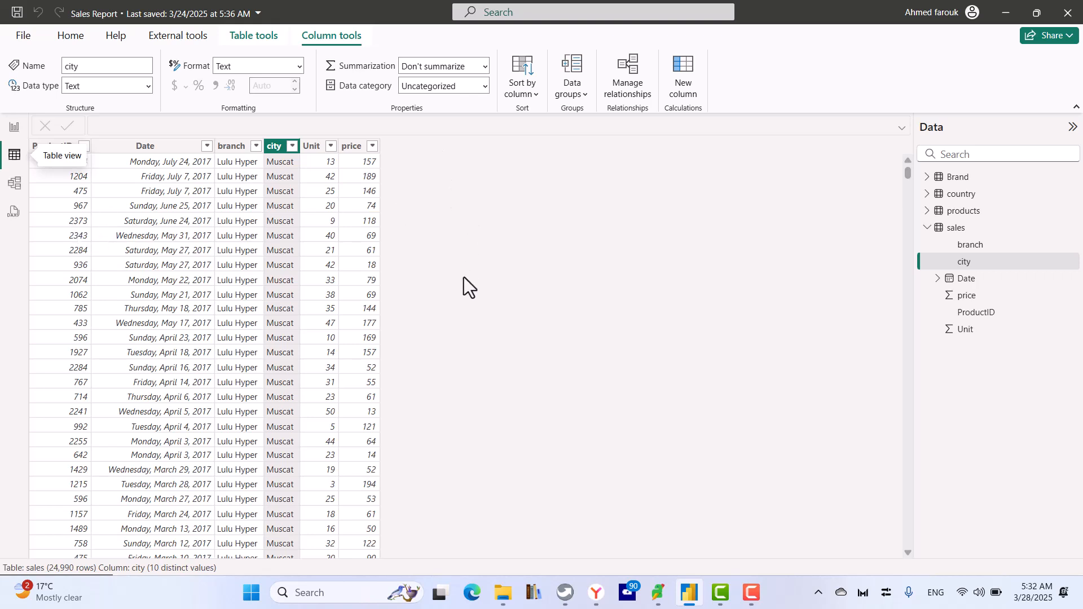
{"action": "left_click", "coordinate": [927, 228]}
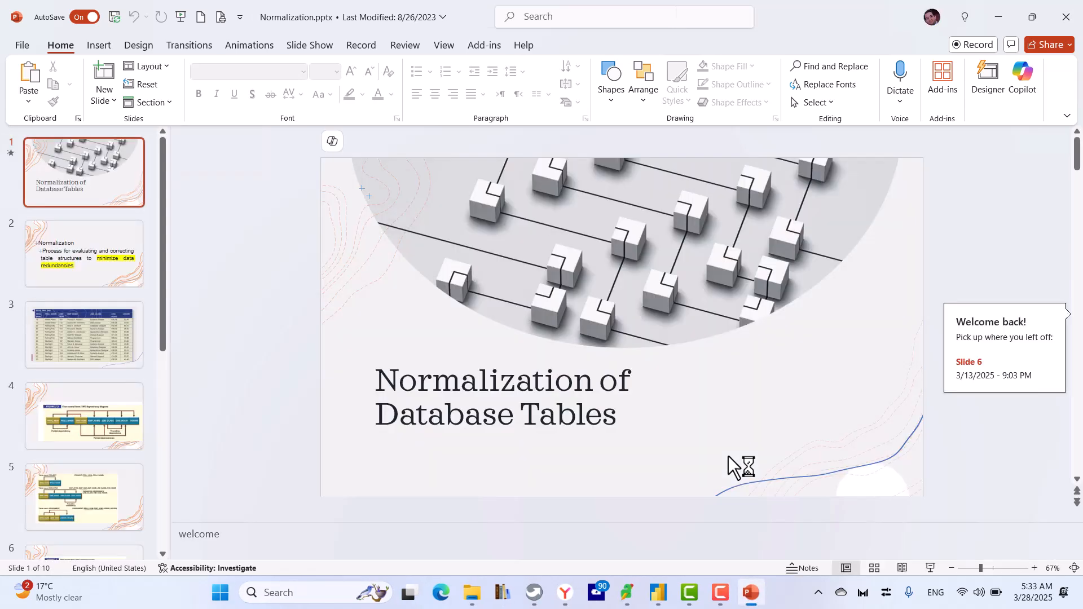
Present slide 3 of Normalization.pptx in PowerPoint full screen to examine the DATA_ORG_1NF table
{"action": "left_click", "coordinate": [116, 341]}
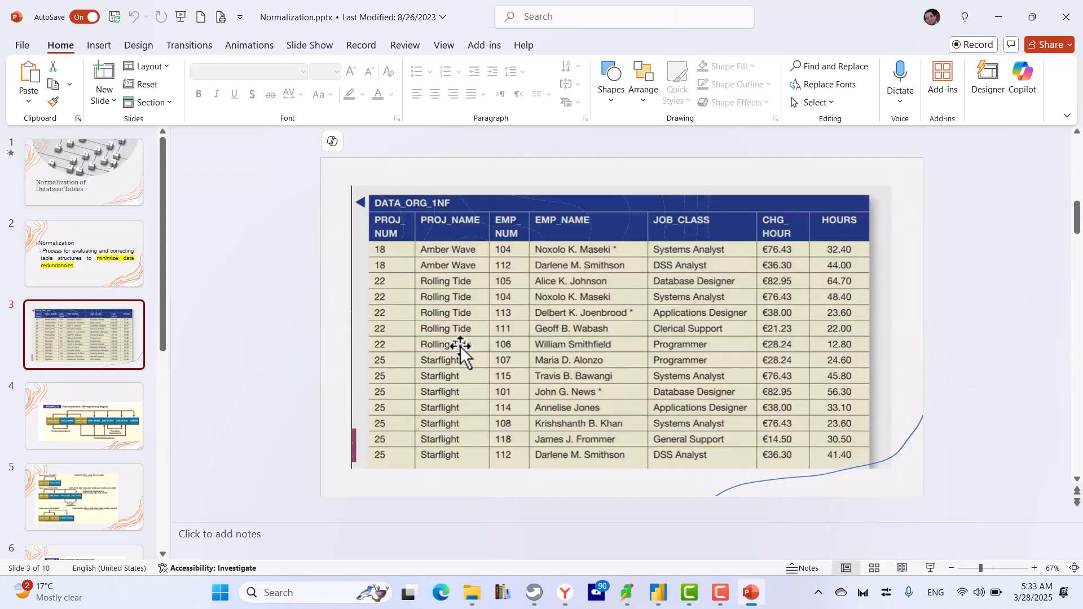
{"action": "left_click", "coordinate": [932, 568]}
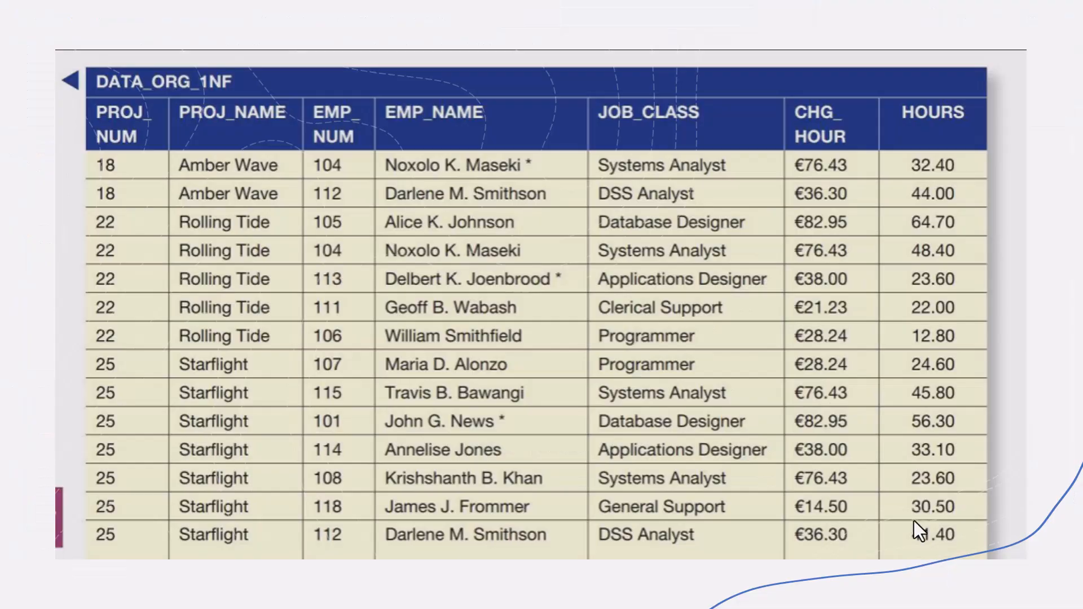
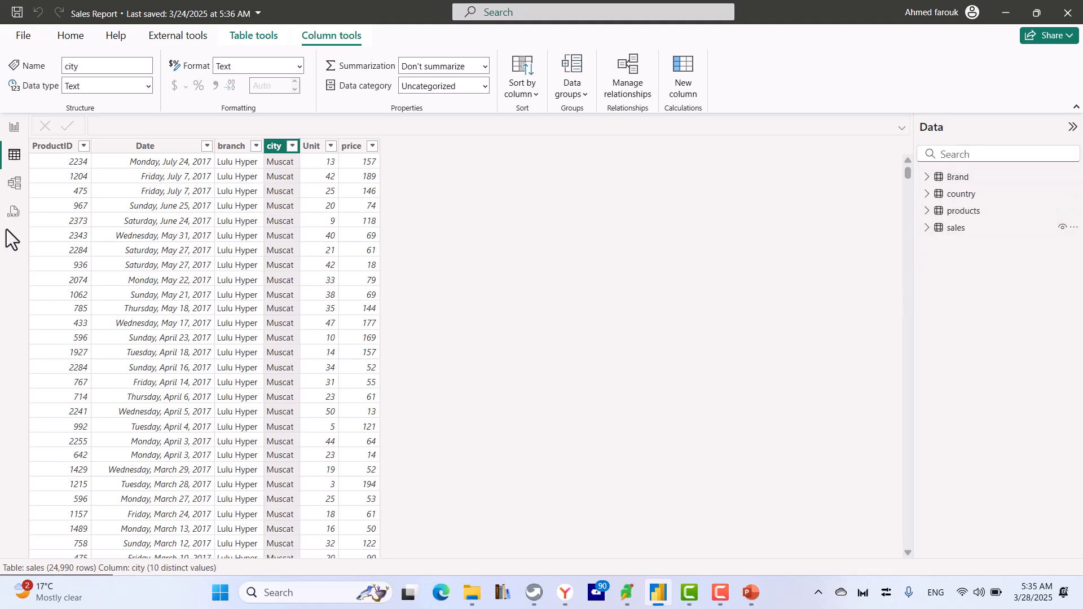
Add a new page to the Sales Report in Power BI and insert three empty table visuals on it
{"action": "left_click", "coordinate": [14, 127]}
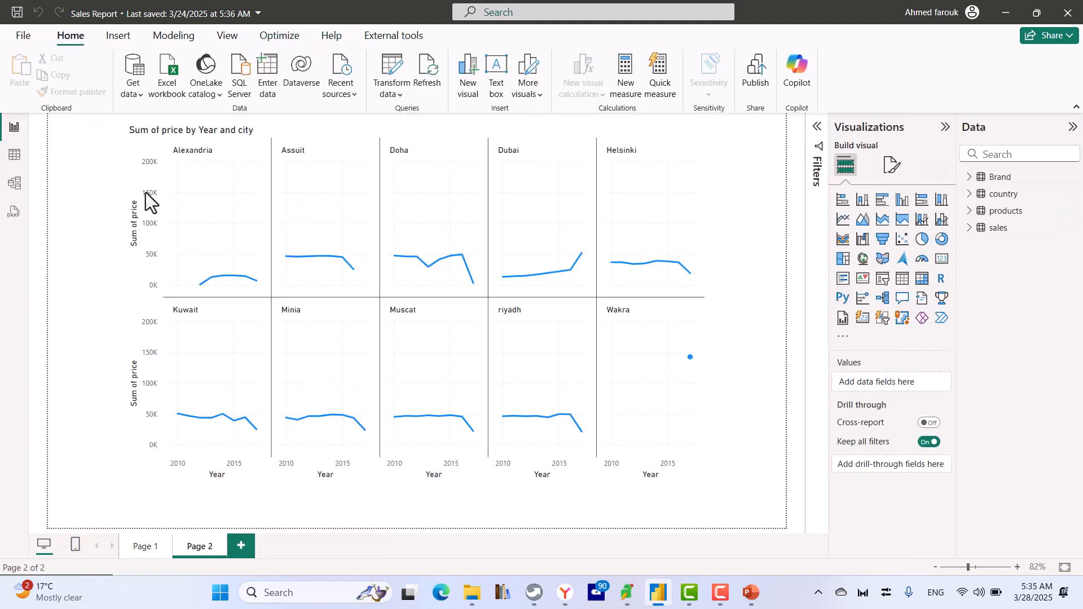
{"action": "left_click", "coordinate": [241, 545]}
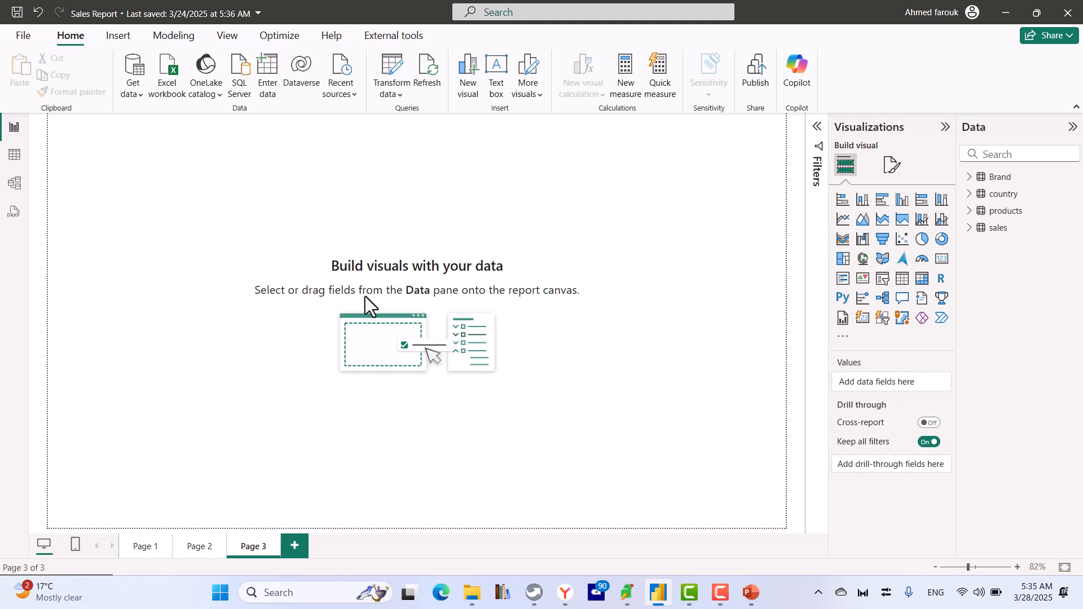
{"action": "left_click", "coordinate": [902, 278]}
{"action": "left_click", "coordinate": [522, 195]}
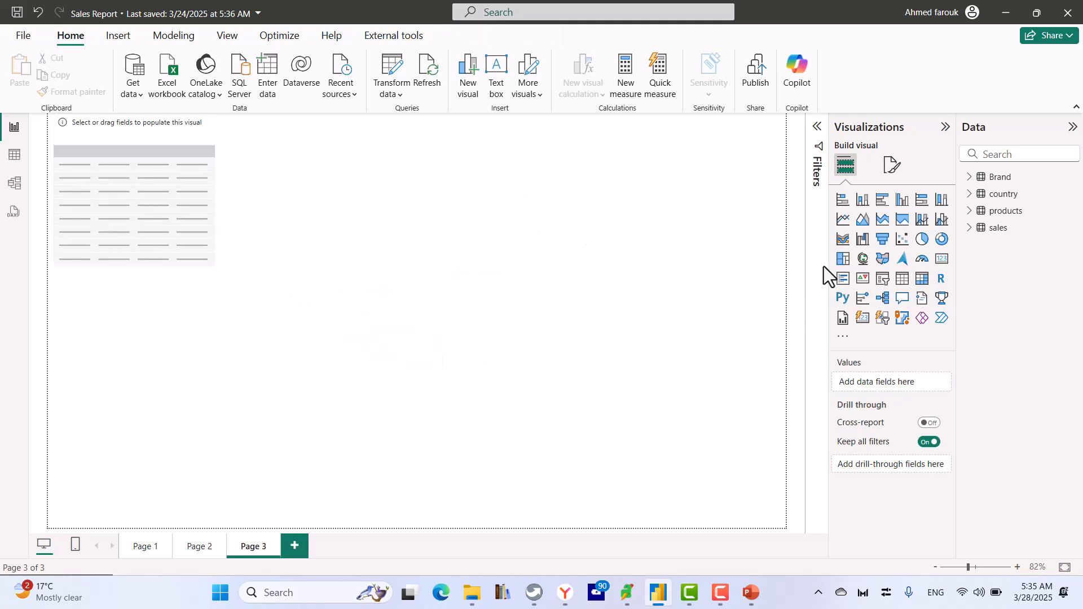
{"action": "left_click", "coordinate": [900, 279]}
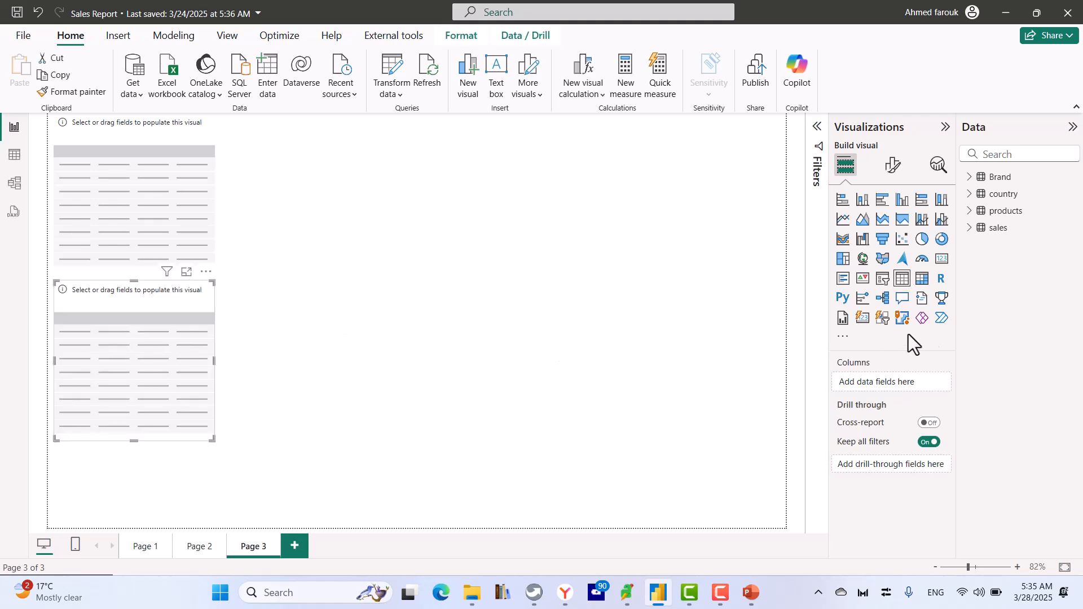
{"action": "left_click", "coordinate": [587, 277]}
{"action": "left_click", "coordinate": [902, 279]}
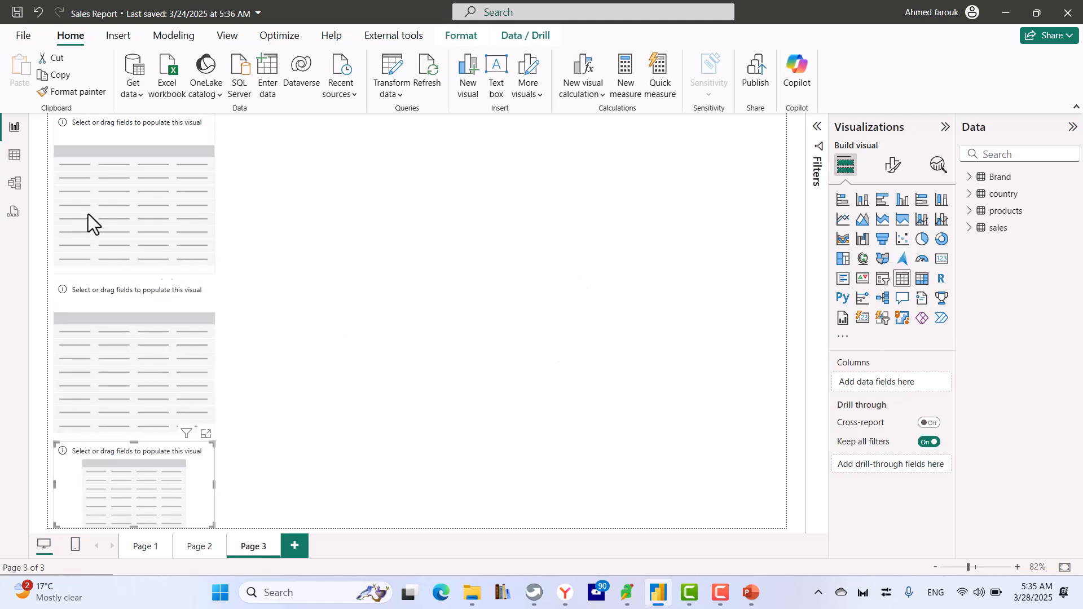
Fill one empty table visual with country from the country table and price from sales, and place it right of centre on the page
{"action": "left_click_drag", "start_coordinate": [178, 203], "coordinate": [362, 281]}
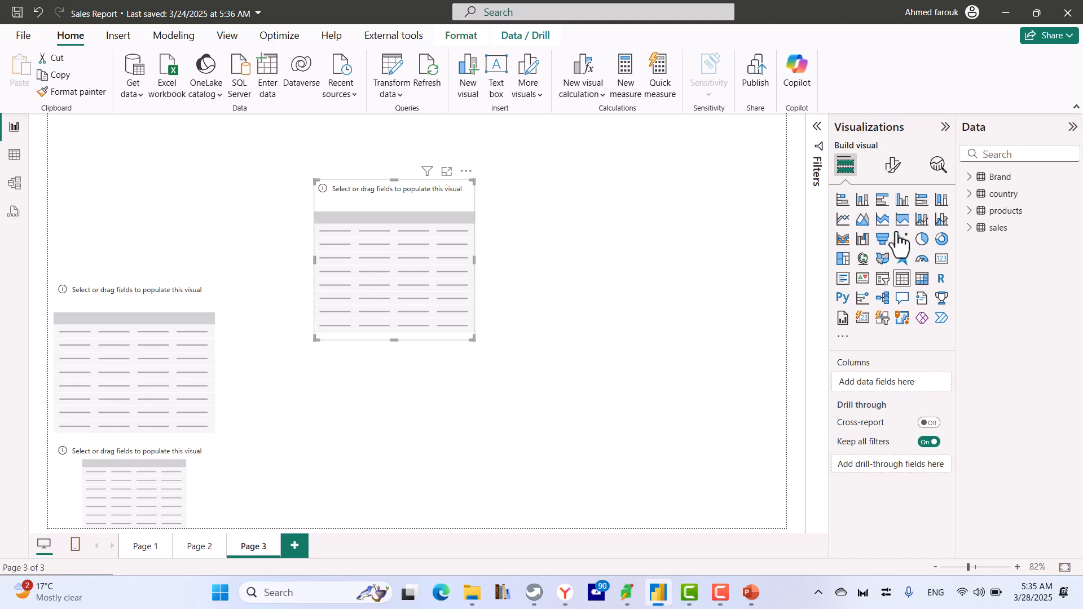
{"action": "left_click", "coordinate": [970, 194]}
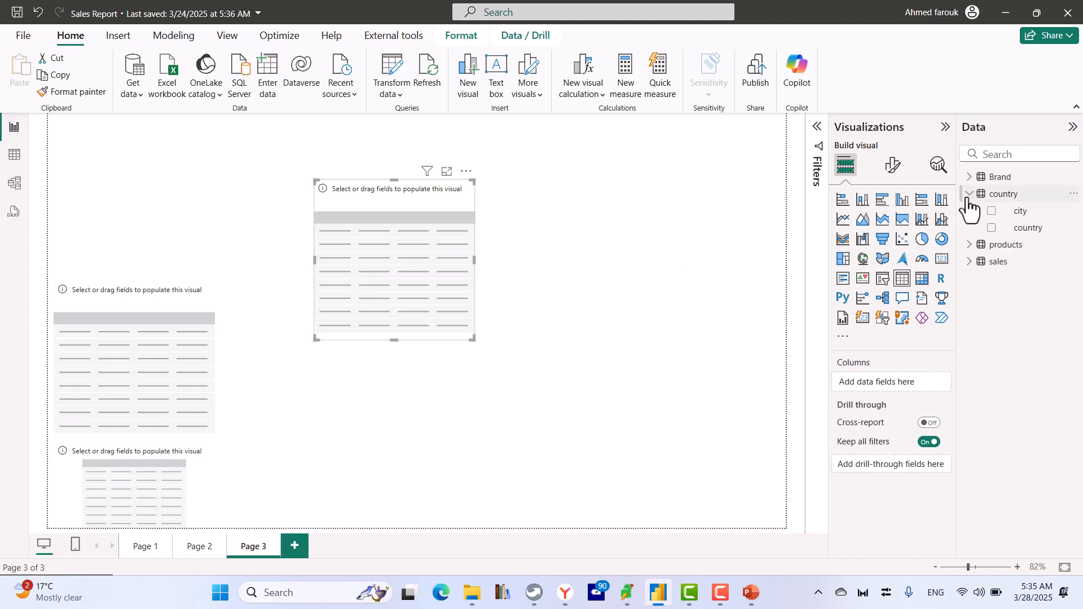
{"action": "left_click", "coordinate": [991, 228]}
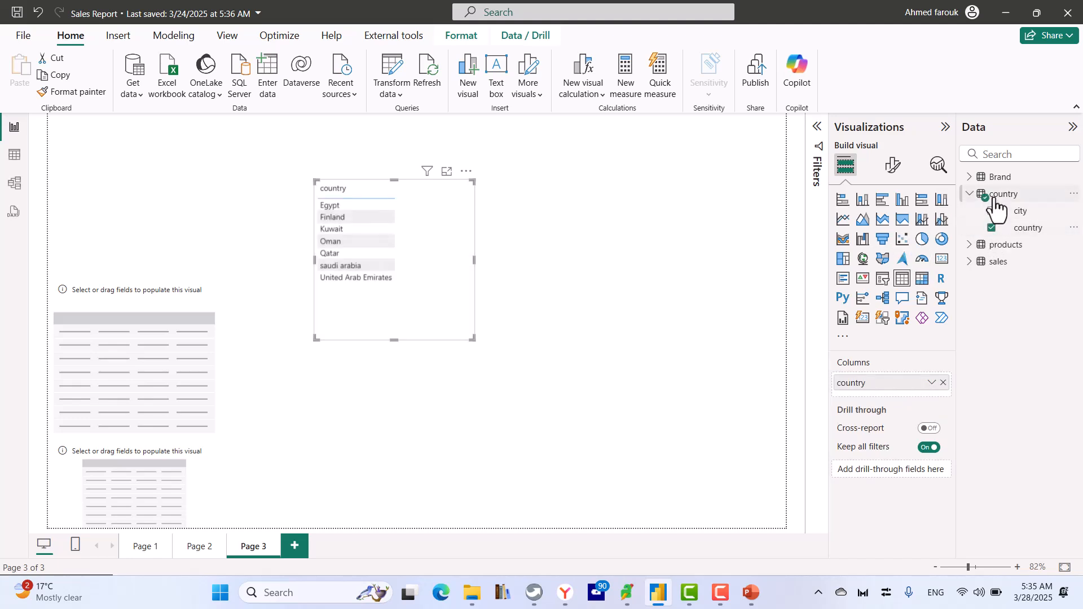
{"action": "left_click", "coordinate": [971, 263]}
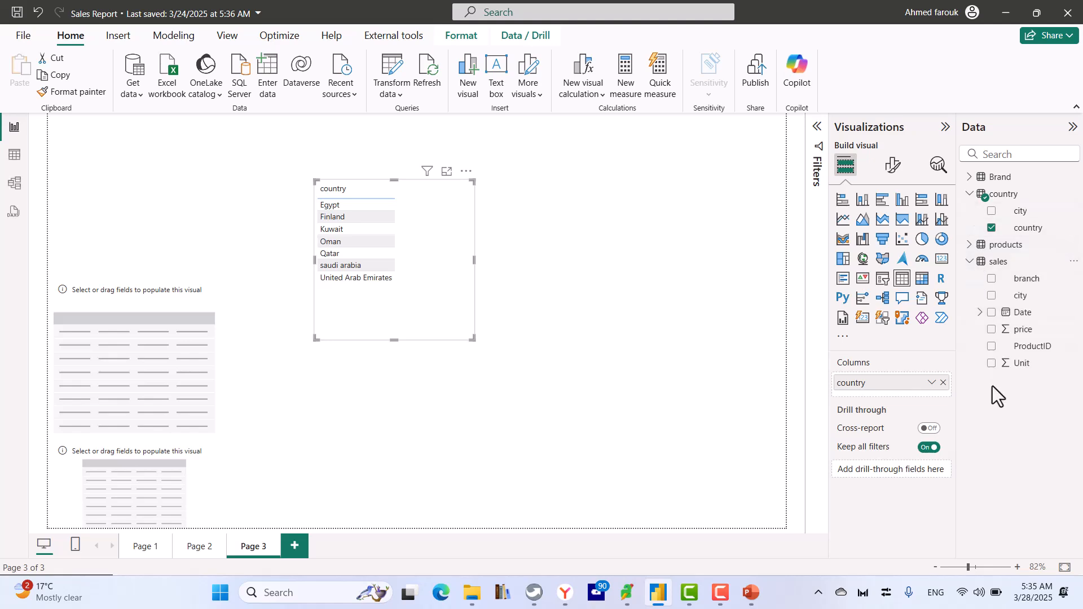
{"action": "left_click", "coordinate": [991, 329]}
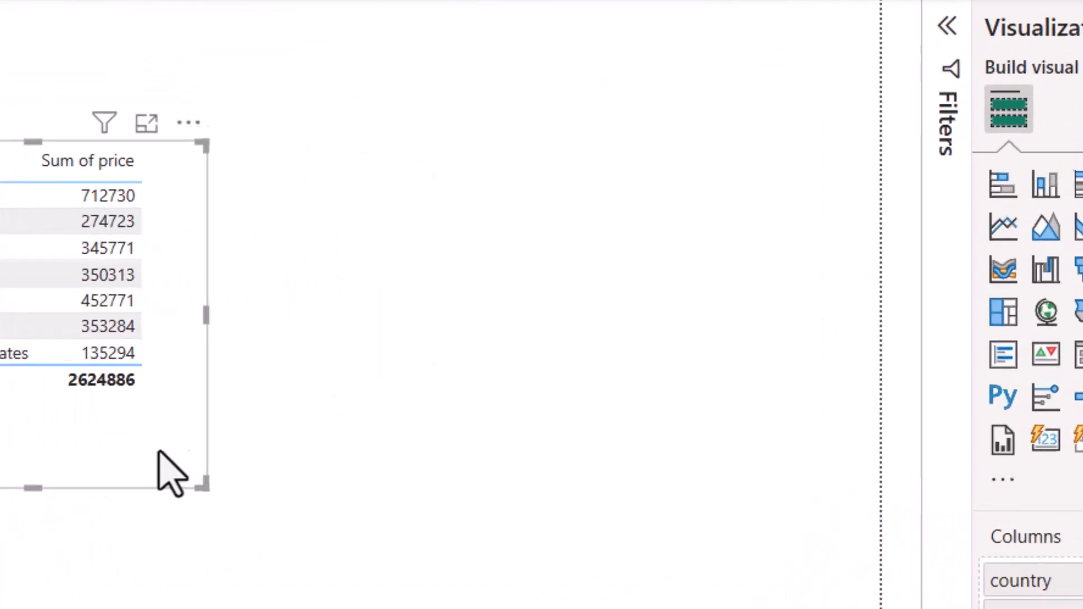
{"action": "left_click", "coordinate": [541, 461]}
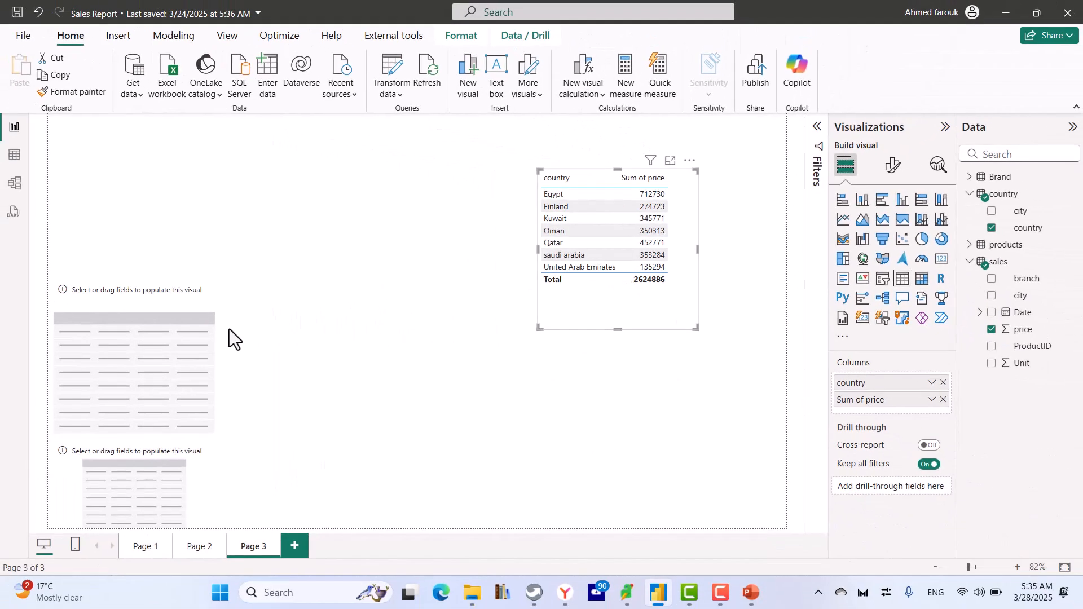
Fill the second table visual with cate1 from products and price from sales, and place it beside the country table visual
{"action": "left_click", "coordinate": [222, 340]}
{"action": "left_click", "coordinate": [213, 353]}
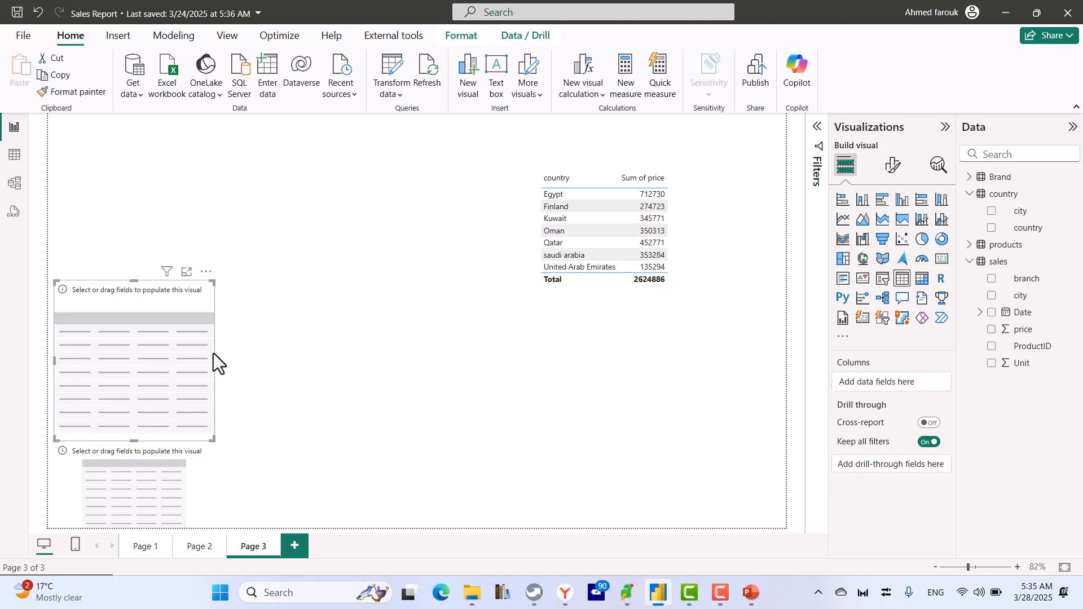
{"action": "left_click_drag", "start_coordinate": [209, 353], "coordinate": [450, 242]}
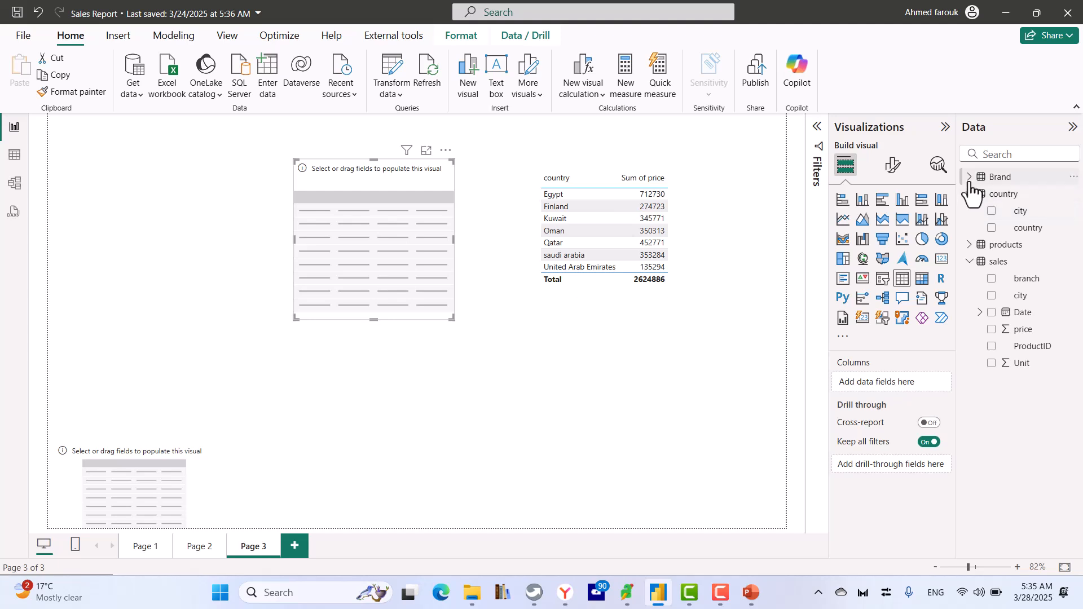
{"action": "left_click", "coordinate": [970, 245]}
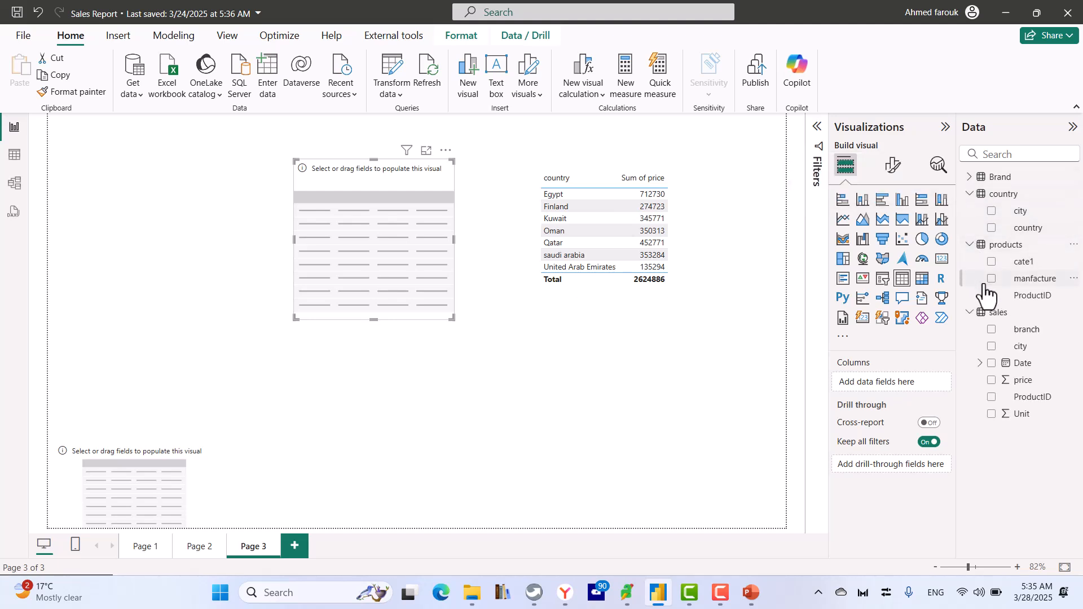
{"action": "left_click", "coordinate": [991, 262]}
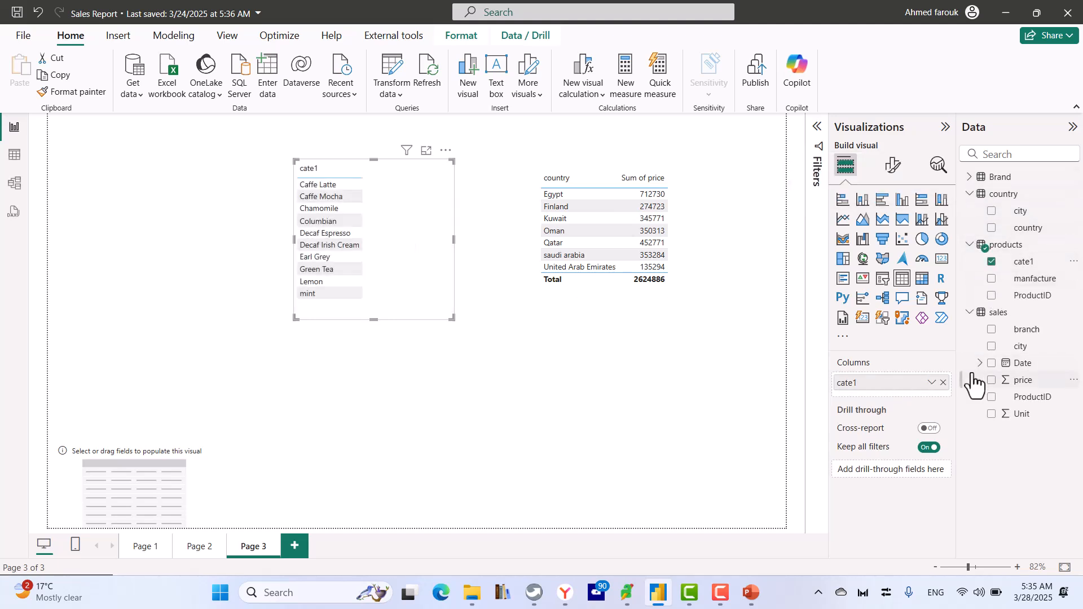
{"action": "left_click", "coordinate": [991, 380]}
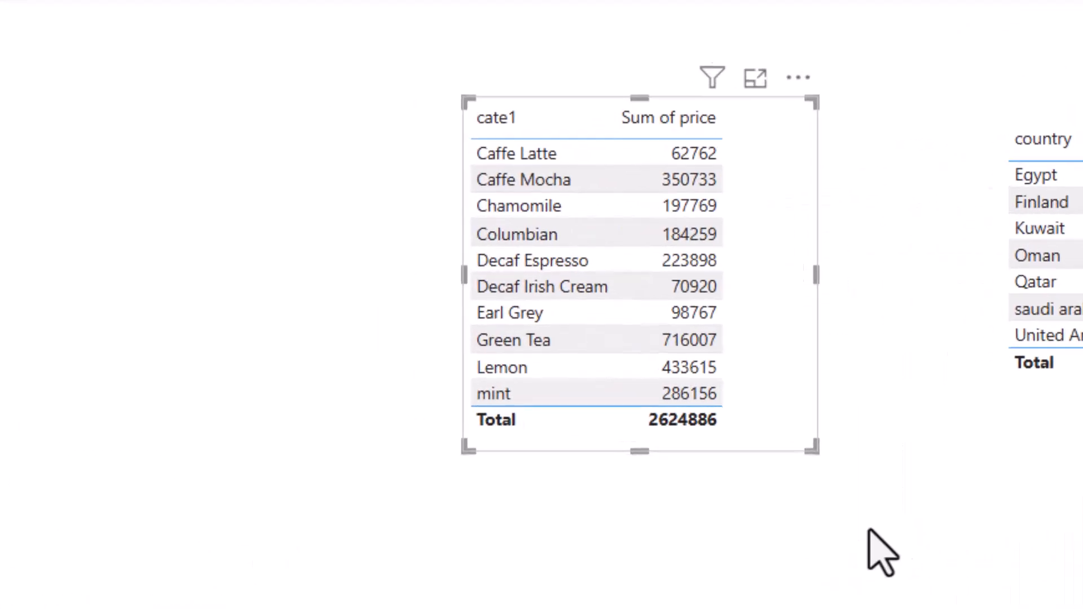
{"action": "left_click_drag", "start_coordinate": [788, 434], "coordinate": [846, 411]}
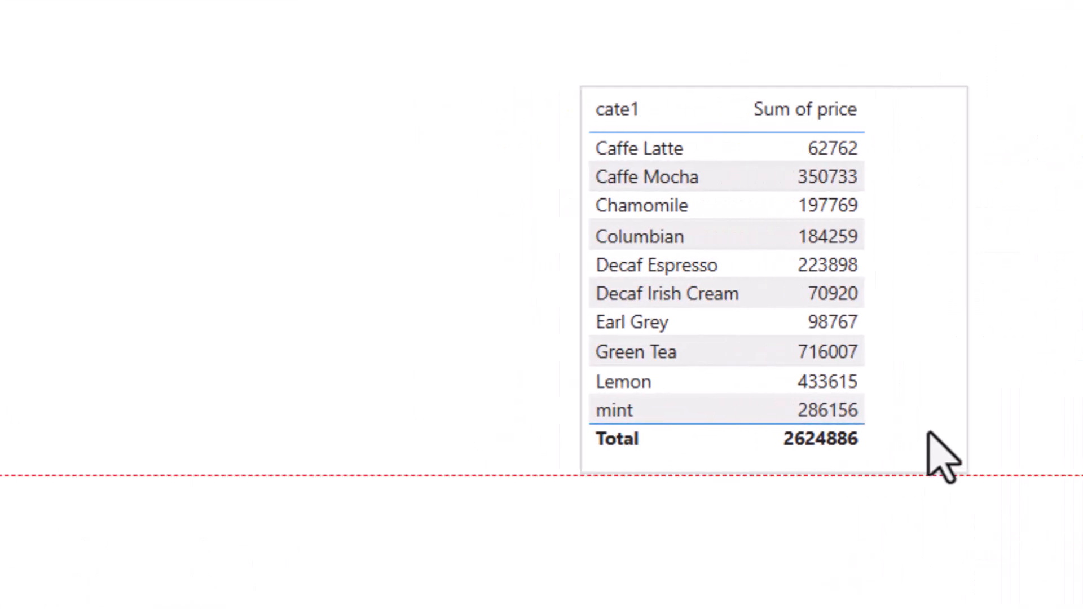
{"action": "left_click_drag", "start_coordinate": [929, 433], "coordinate": [930, 413]}
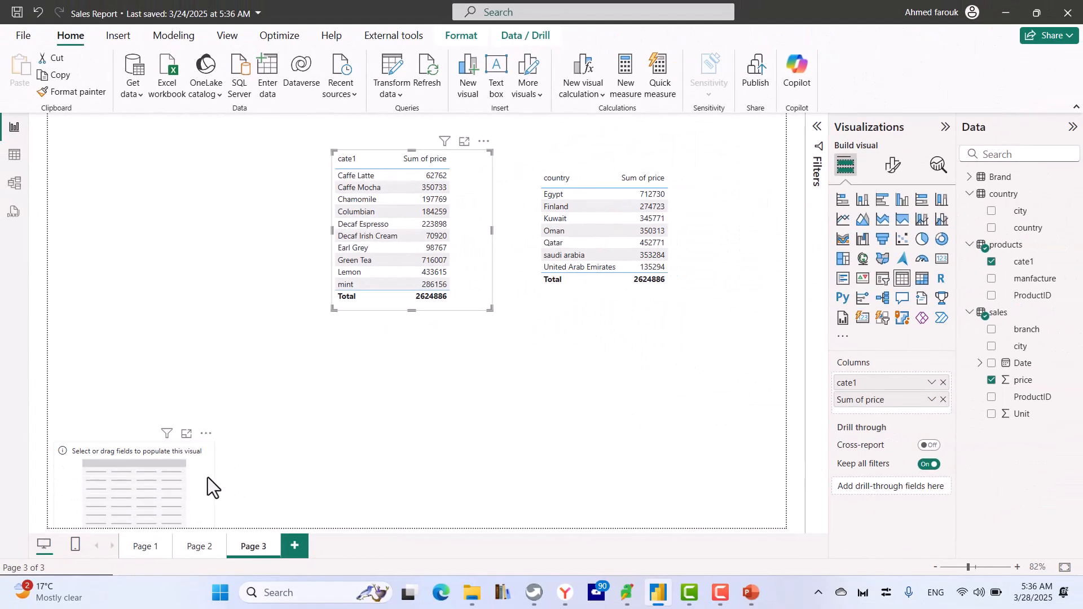
Fill the last table visual with Manufacturer from Brand and price from sales, enlarged and placed beside the cate1 table visual
{"action": "left_click", "coordinate": [211, 508]}
{"action": "left_click_drag", "start_coordinate": [204, 477], "coordinate": [223, 199]}
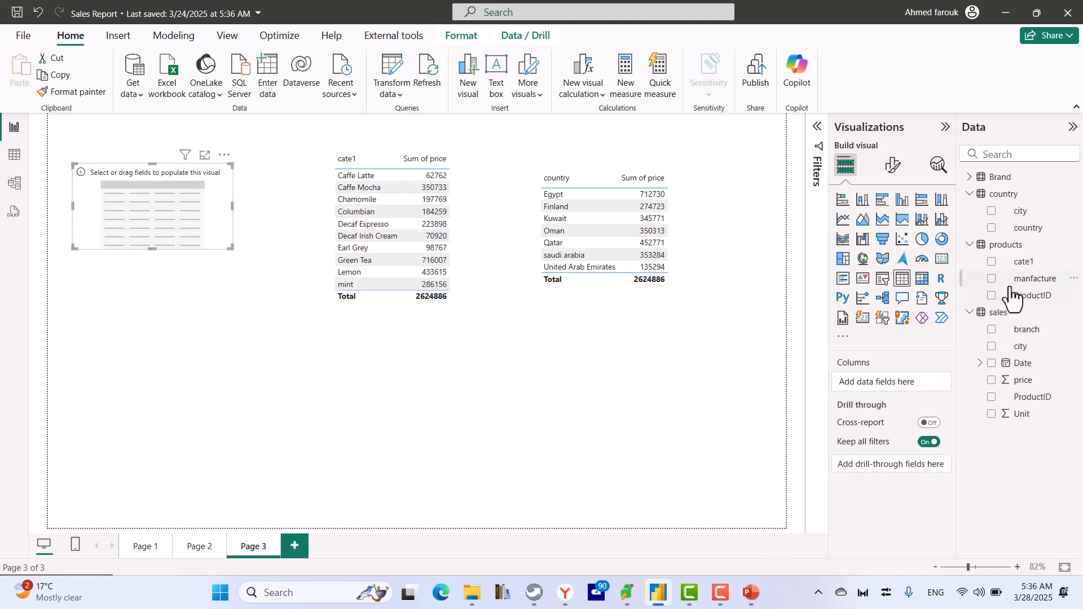
{"action": "left_click", "coordinate": [969, 176]}
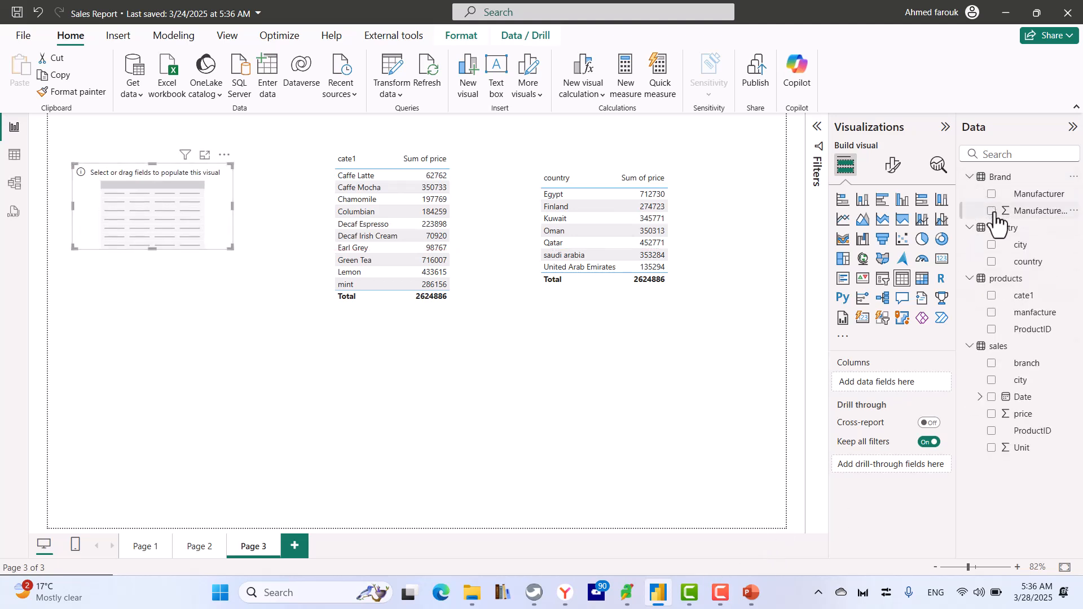
{"action": "left_click", "coordinate": [992, 195]}
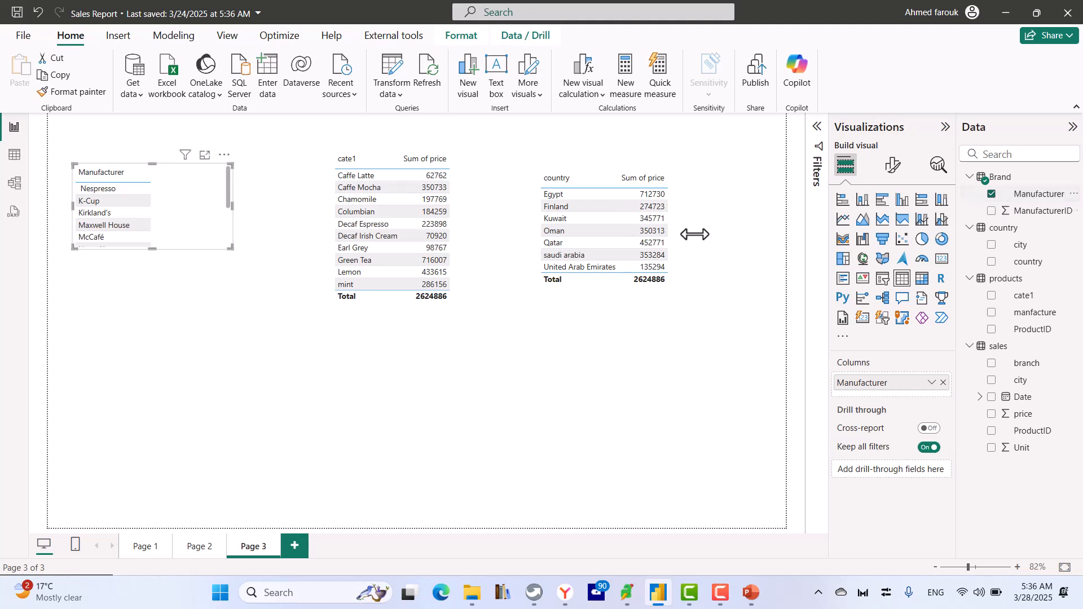
{"action": "left_click_drag", "start_coordinate": [235, 247], "coordinate": [236, 374]}
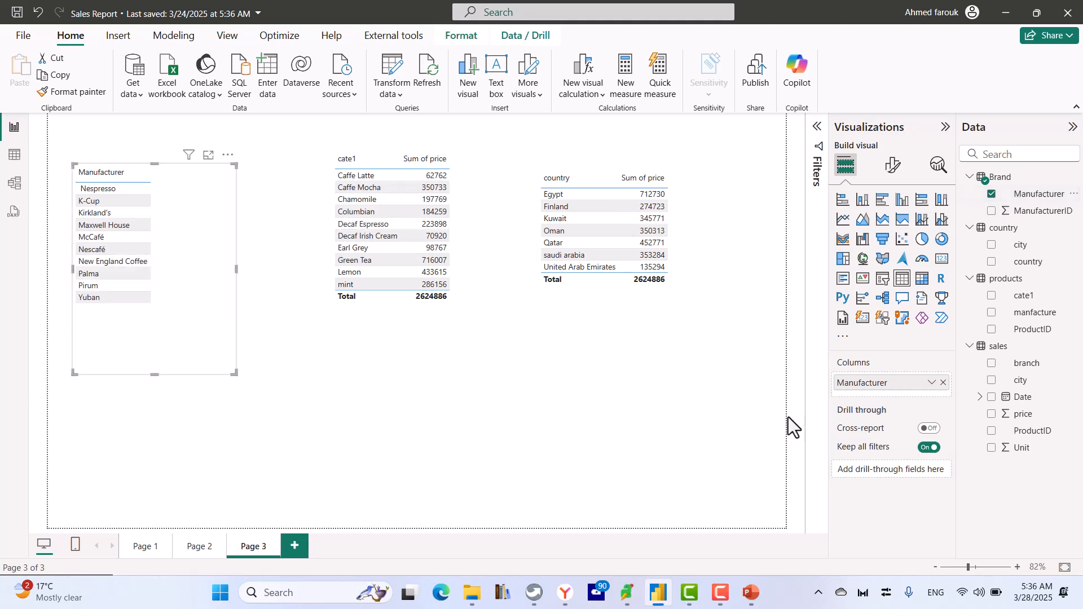
{"action": "left_click", "coordinate": [992, 414]}
{"action": "left_click_drag", "start_coordinate": [184, 343], "coordinate": [221, 324]}
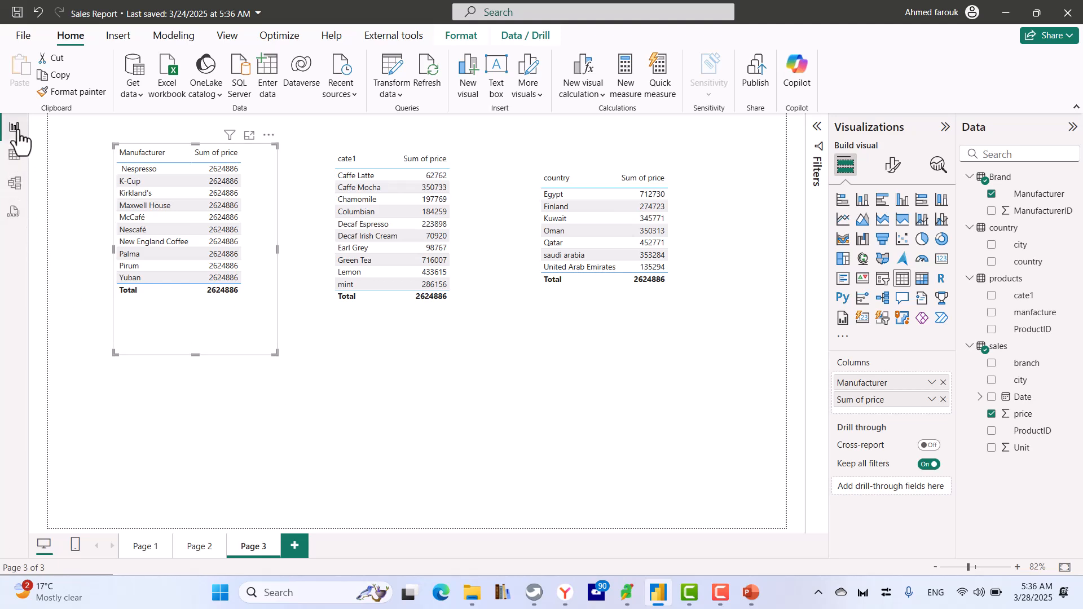
Arrange the model diagram with side panes collapsed, Brand below products, country lower between sales and Brand, and a taller sales table
{"action": "left_click", "coordinate": [16, 186]}
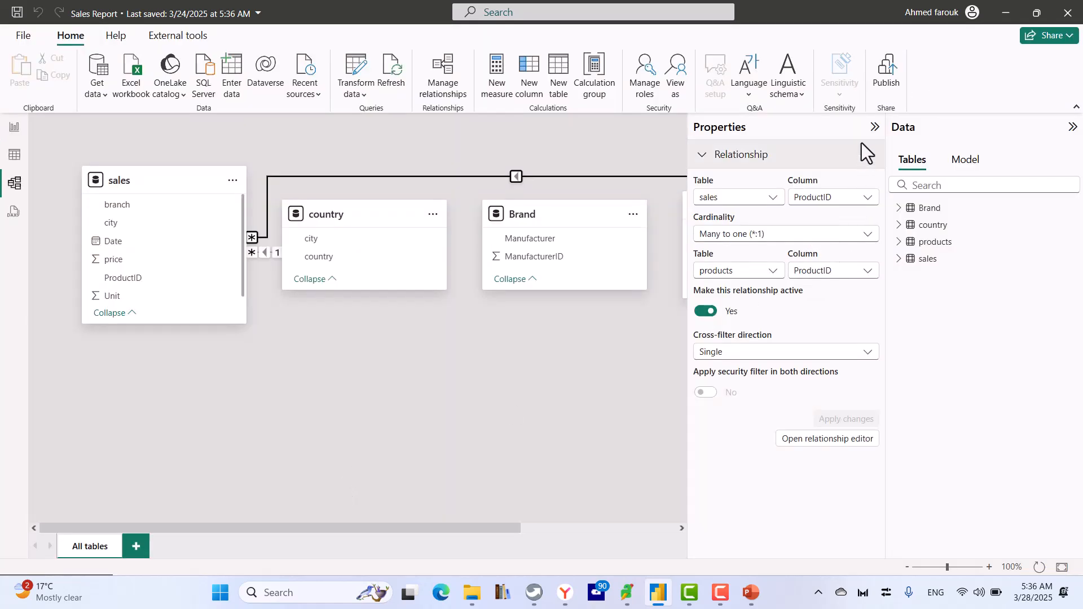
{"action": "left_click", "coordinate": [874, 126]}
{"action": "left_click", "coordinate": [1071, 129]}
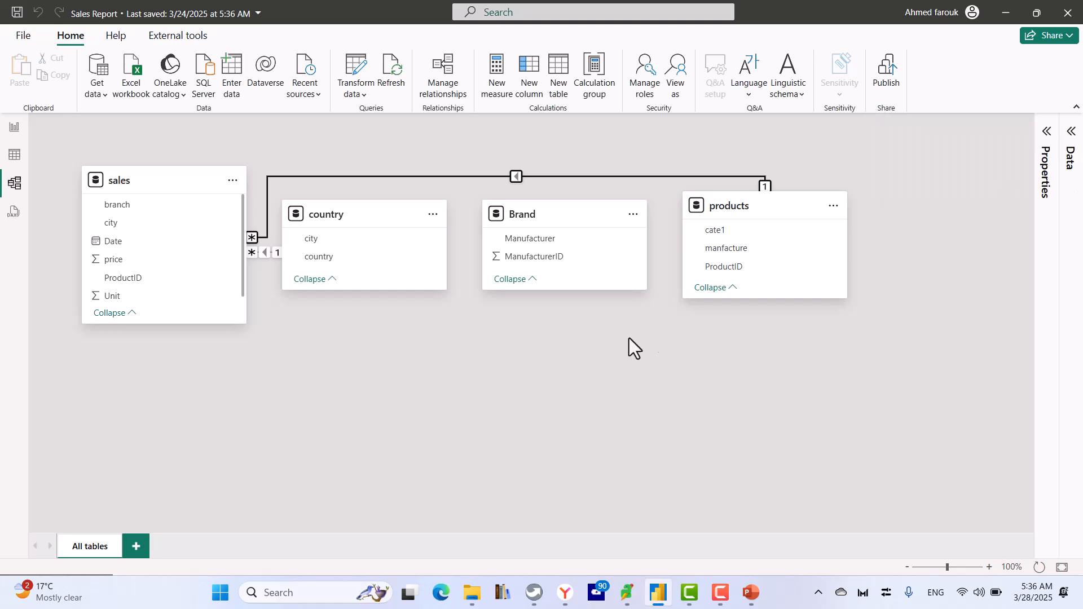
{"action": "left_click_drag", "start_coordinate": [576, 218], "coordinate": [754, 395]}
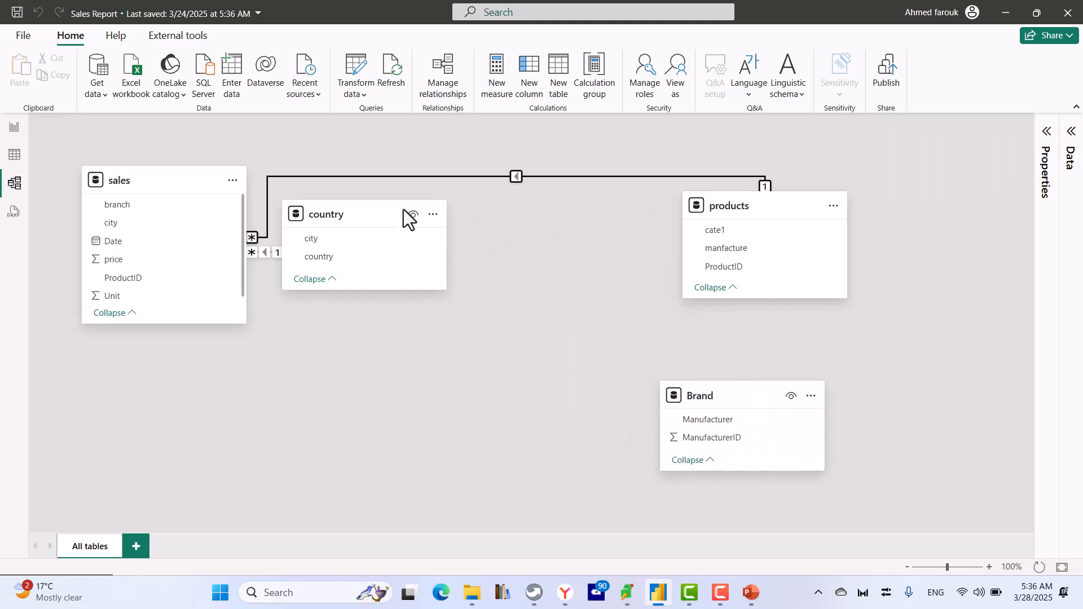
{"action": "left_click_drag", "start_coordinate": [397, 228], "coordinate": [491, 370]}
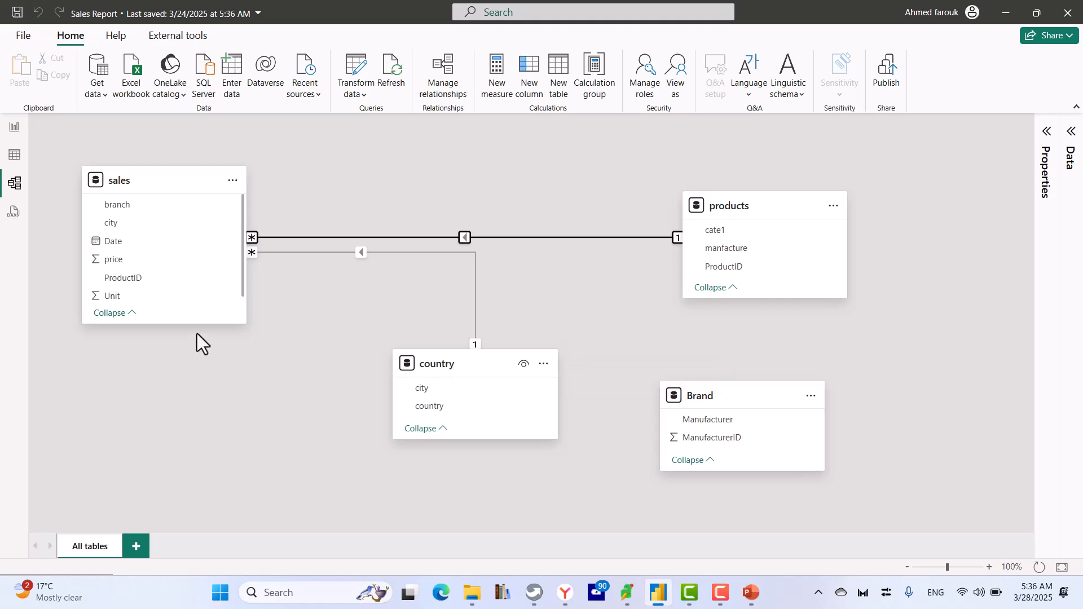
{"action": "left_click_drag", "start_coordinate": [199, 325], "coordinate": [201, 406]}
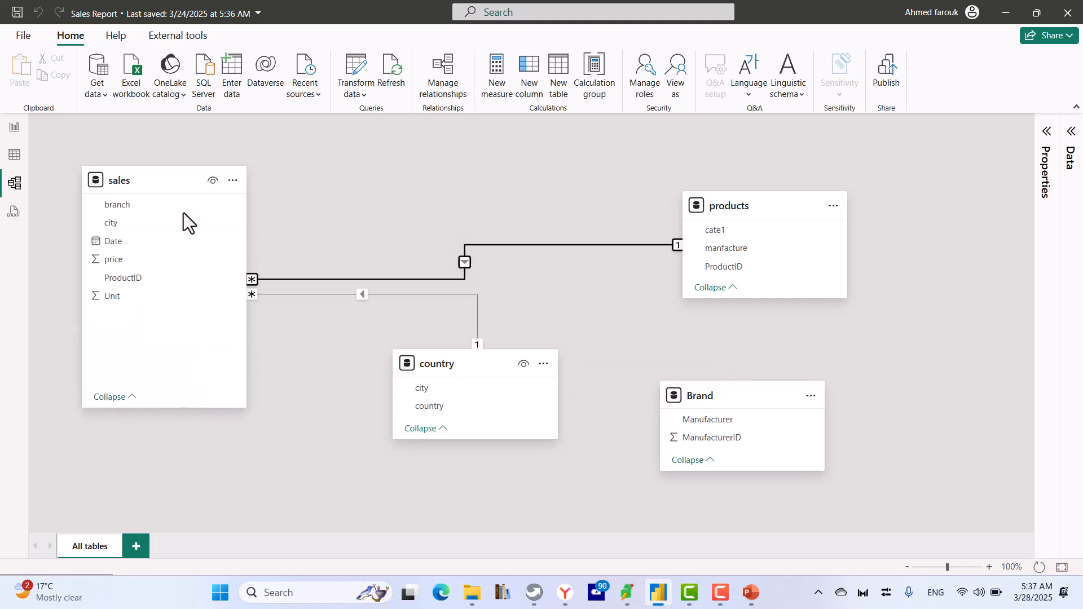
Examine the ProductID relationship between sales and products and the Brand table's links in the model diagram
{"action": "left_click", "coordinate": [309, 278]}
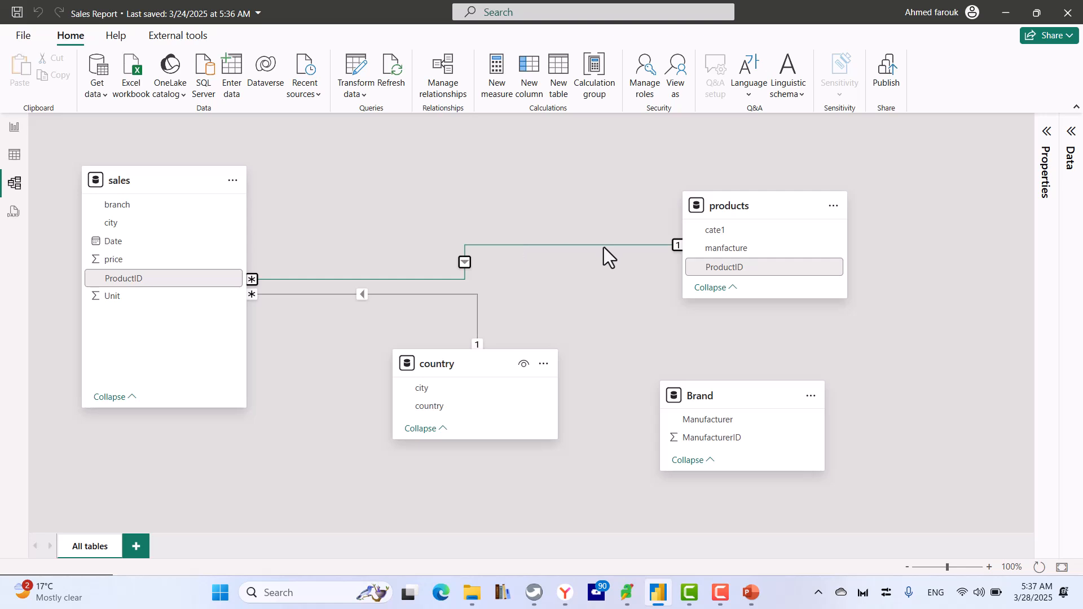
{"action": "left_click", "coordinate": [499, 246]}
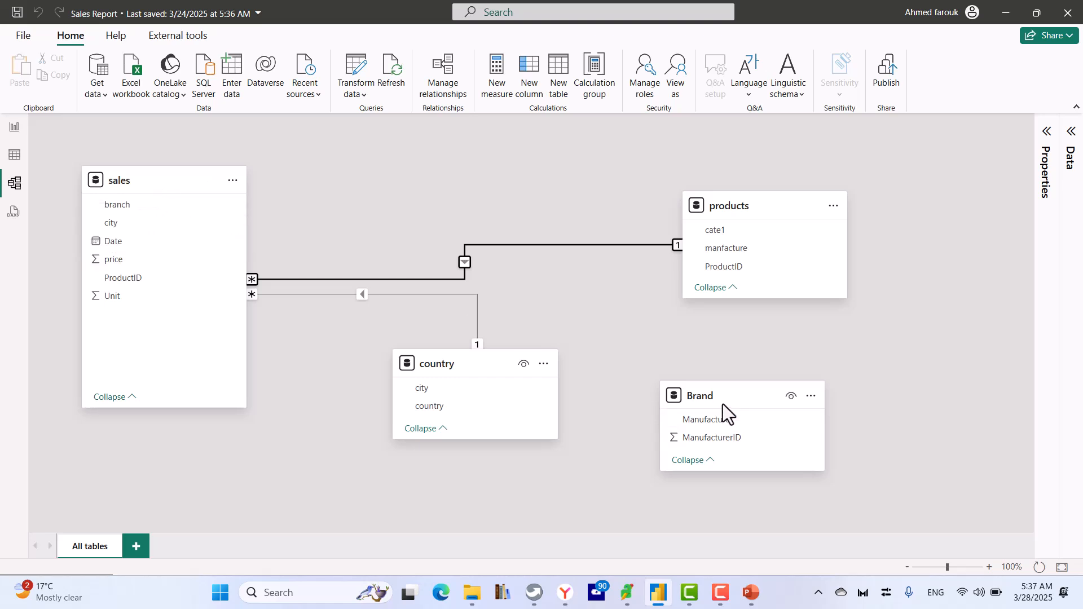
{"action": "mouse_move", "coordinate": [723, 403]}
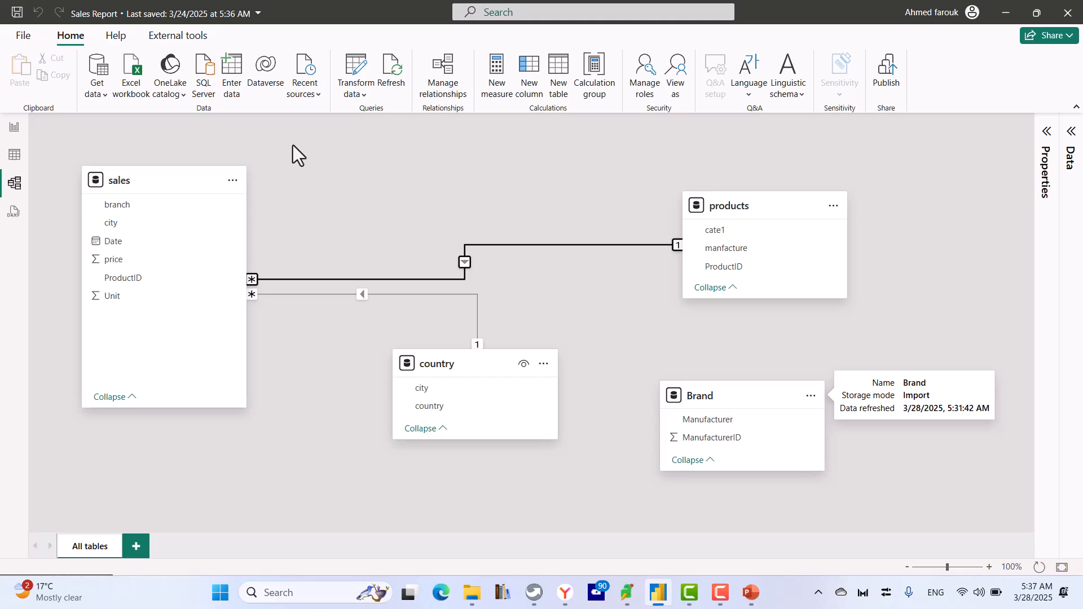
Review the records of the sales, products and Brand tables to compare their key columns
{"action": "left_click", "coordinate": [14, 155]}
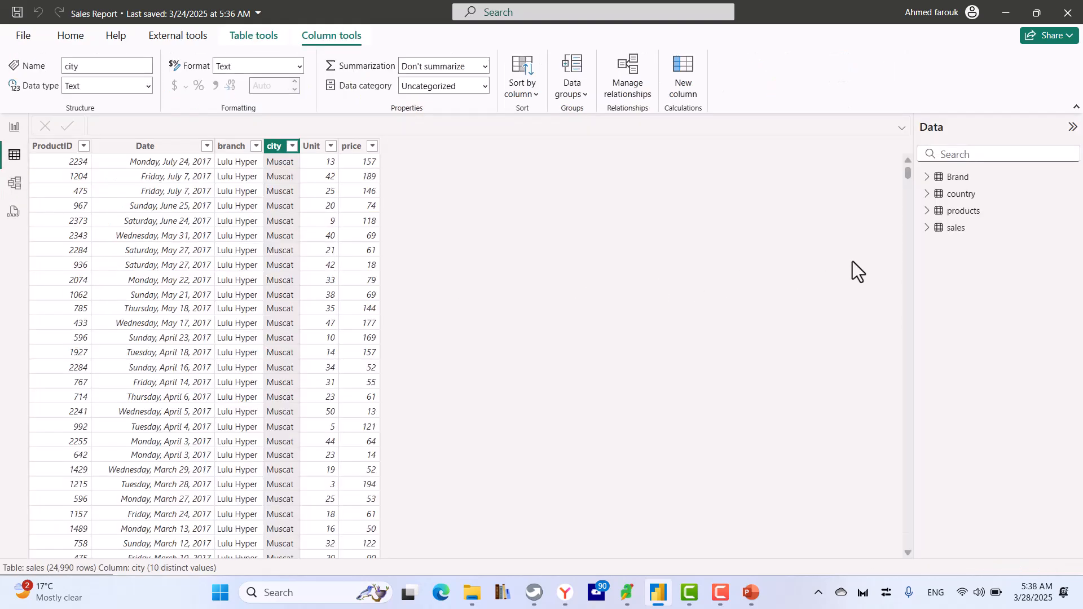
{"action": "left_click", "coordinate": [965, 214]}
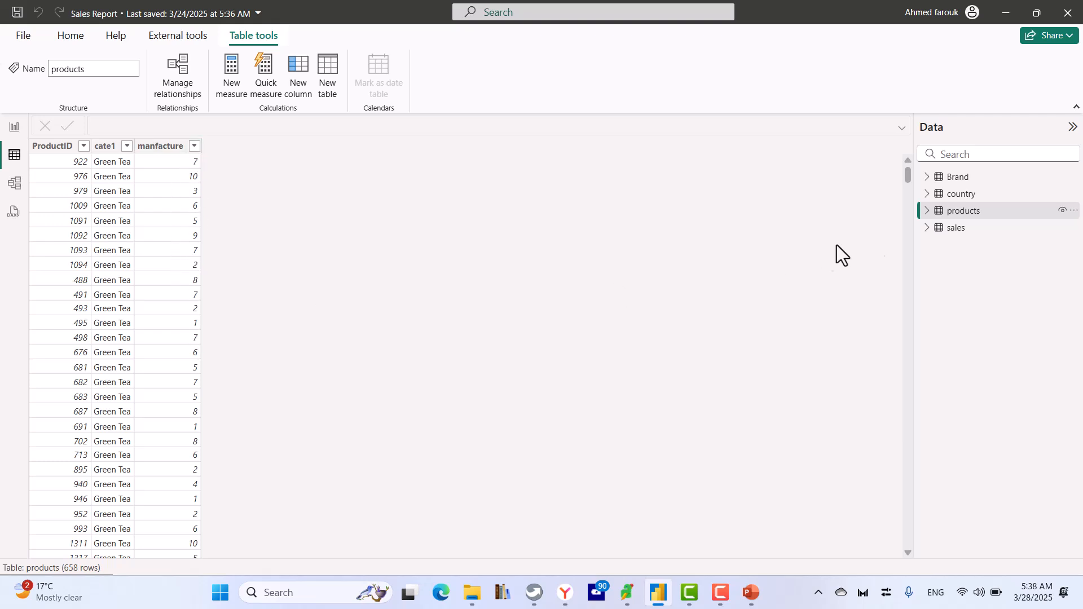
{"action": "left_click", "coordinate": [958, 177]}
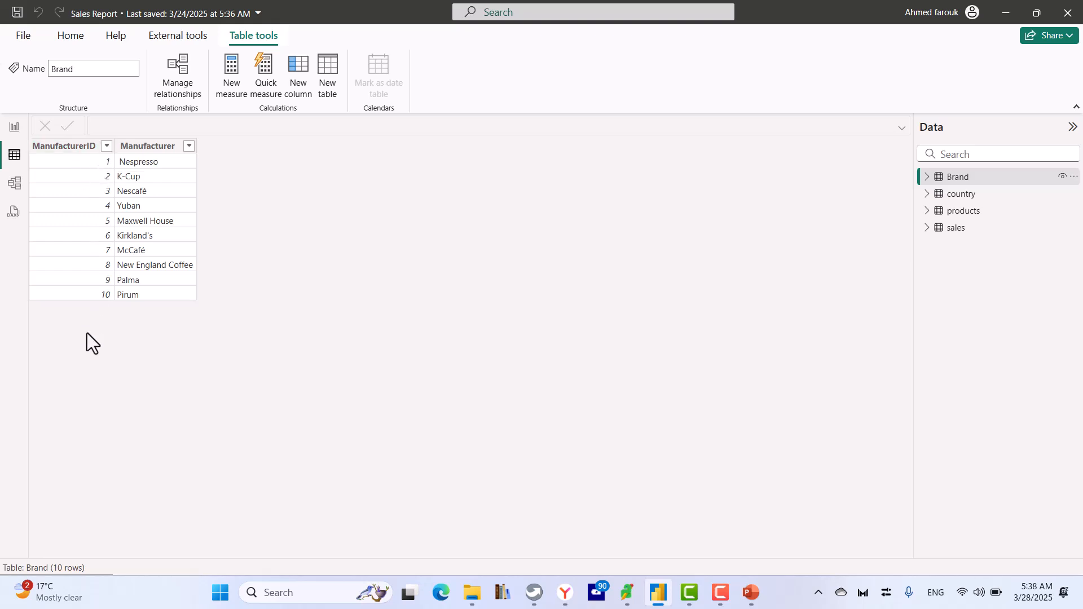
Create an active many-to-one relationship from products manfacture to Brand ManufacturerID with single cross-filtering, and check the Manufacturer visual on Page 3
{"action": "left_click", "coordinate": [17, 194]}
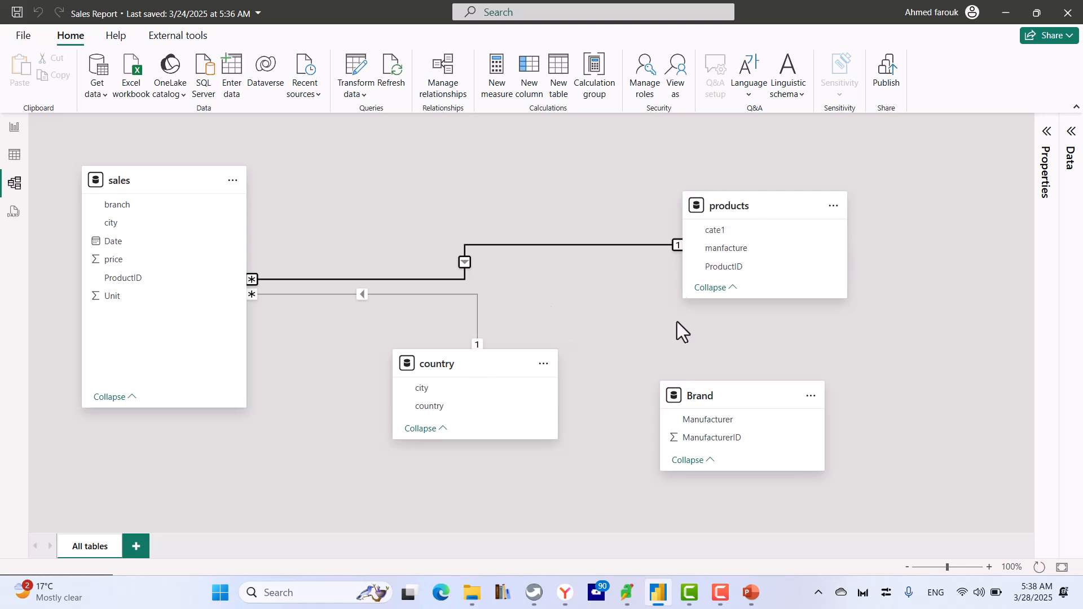
{"action": "left_click_drag", "start_coordinate": [731, 249], "coordinate": [729, 441]}
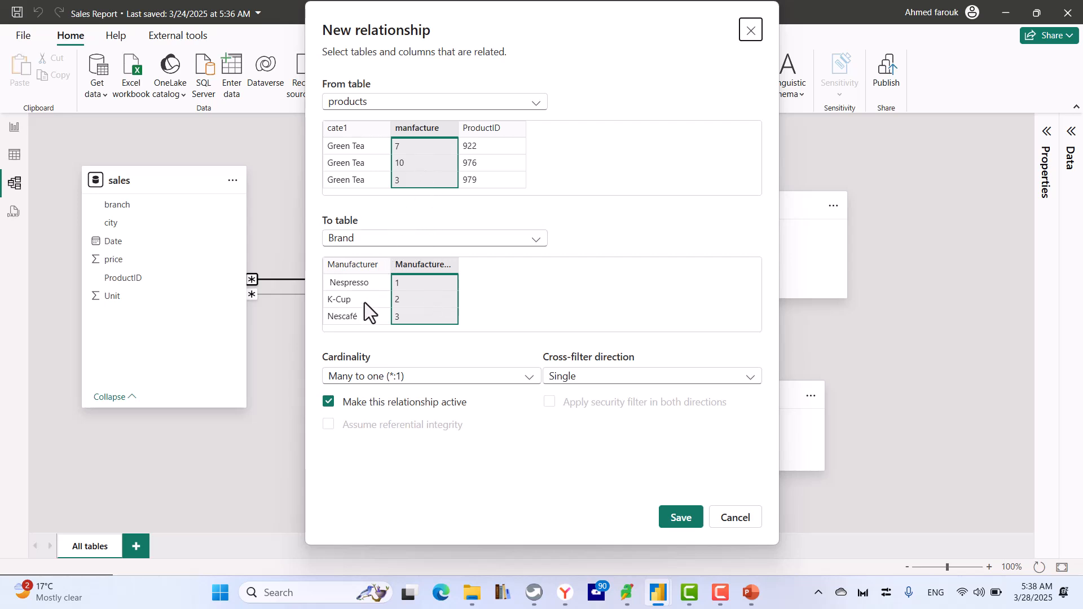
{"action": "left_click", "coordinate": [688, 523]}
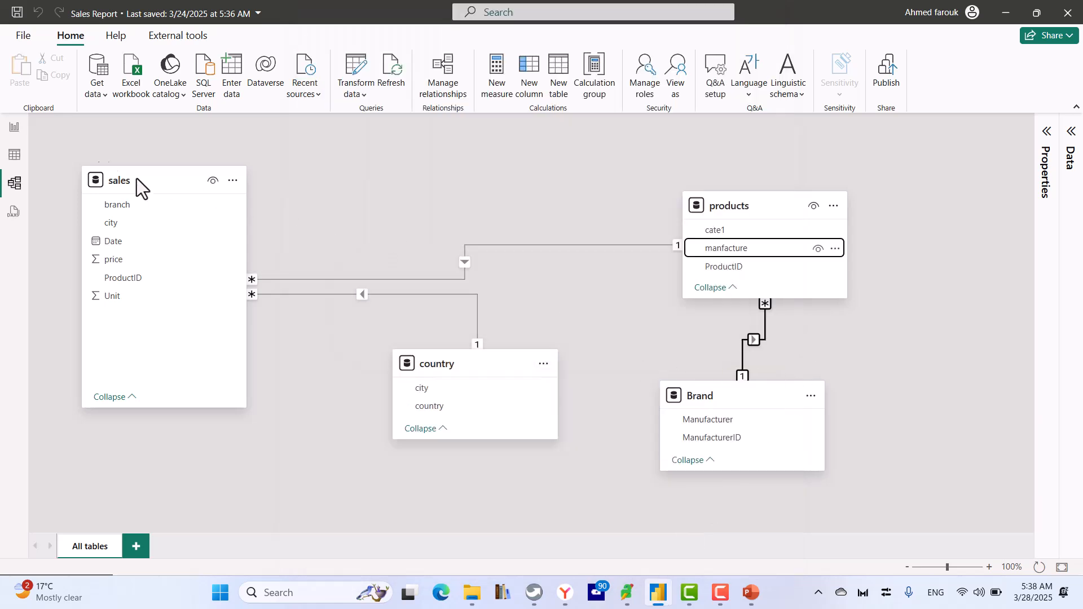
{"action": "left_click", "coordinate": [13, 136]}
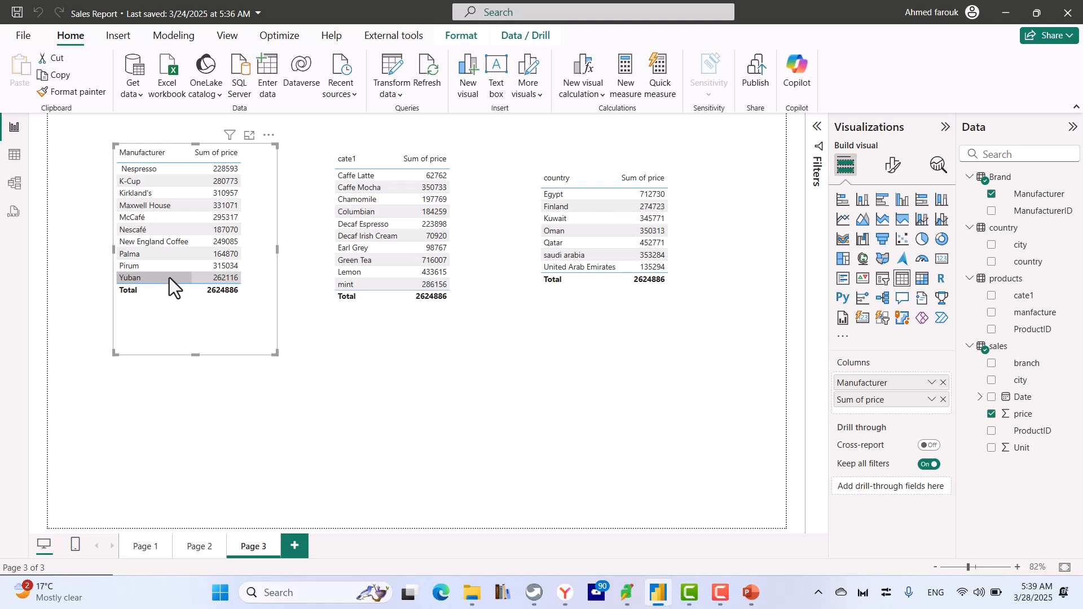
Examine the city relationship between the sales and country tables in the model diagram
{"action": "left_click", "coordinate": [14, 183]}
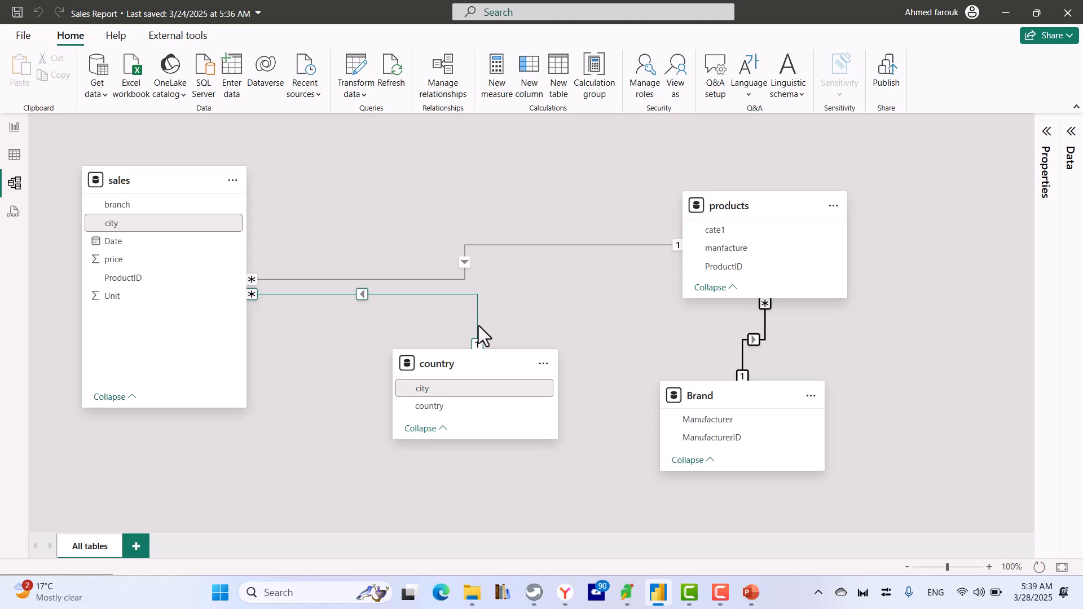
{"action": "left_click", "coordinate": [175, 182]}
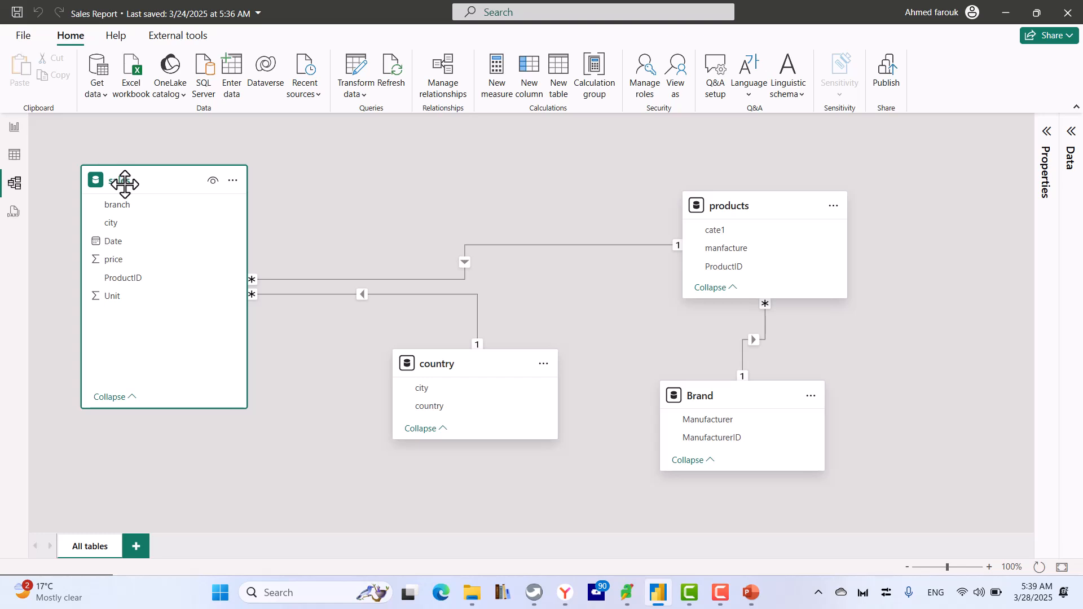
{"action": "mouse_move", "coordinate": [444, 368]}
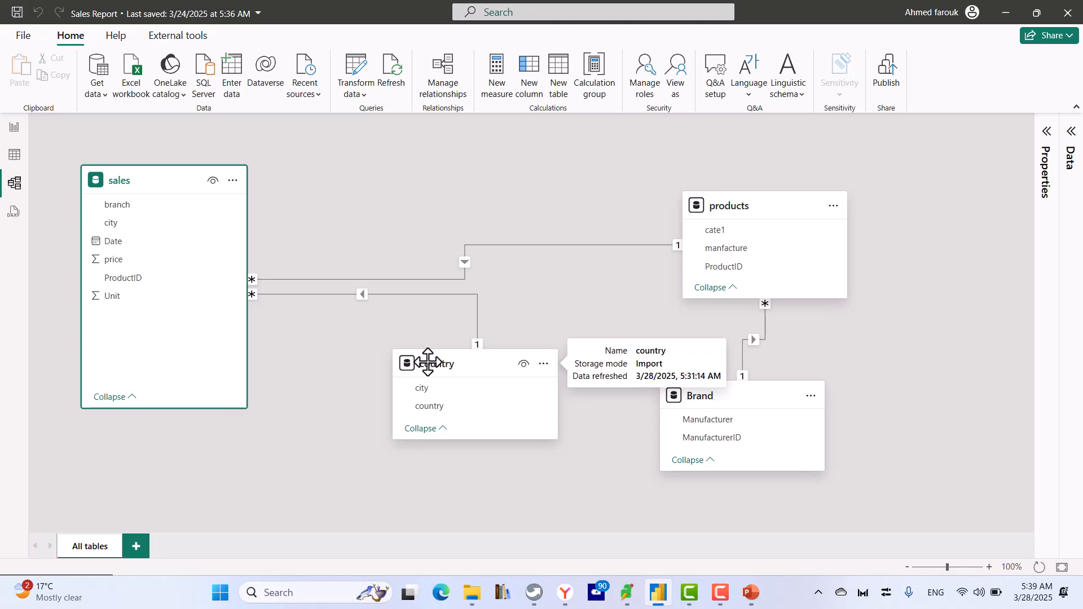
Review the city values in the sales records and inspect the sales–country relationship's filter direction in the model diagram
{"action": "left_click", "coordinate": [15, 155]}
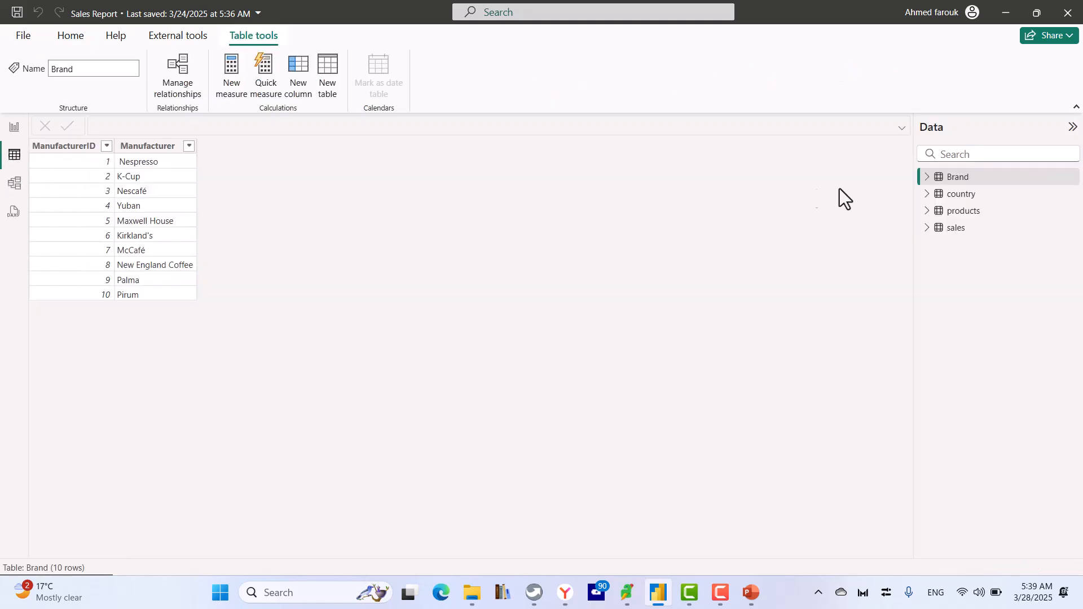
{"action": "left_click", "coordinate": [958, 228]}
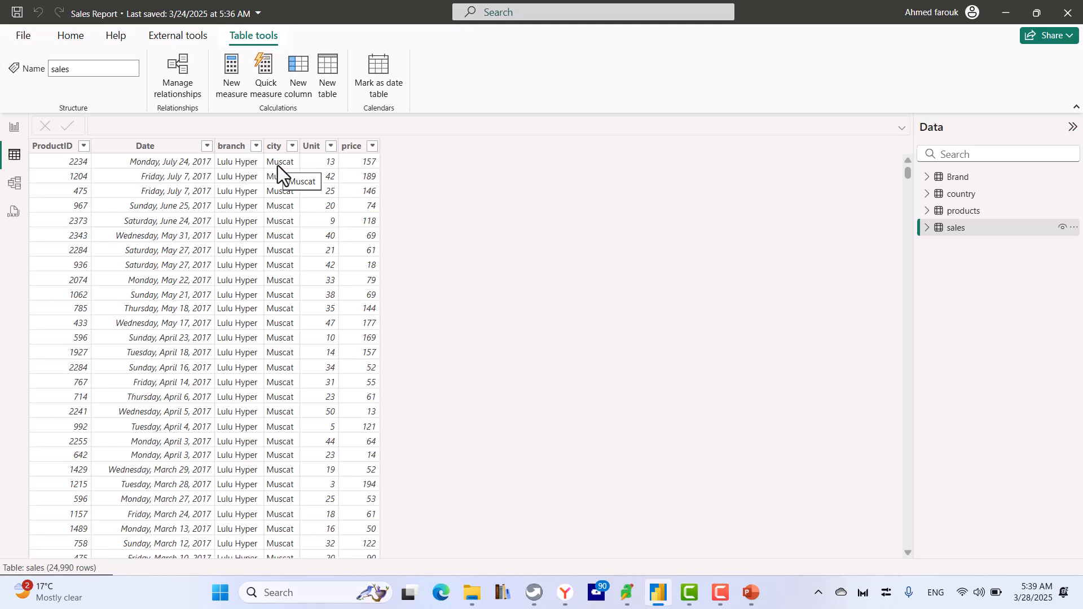
{"action": "left_click", "coordinate": [14, 187]}
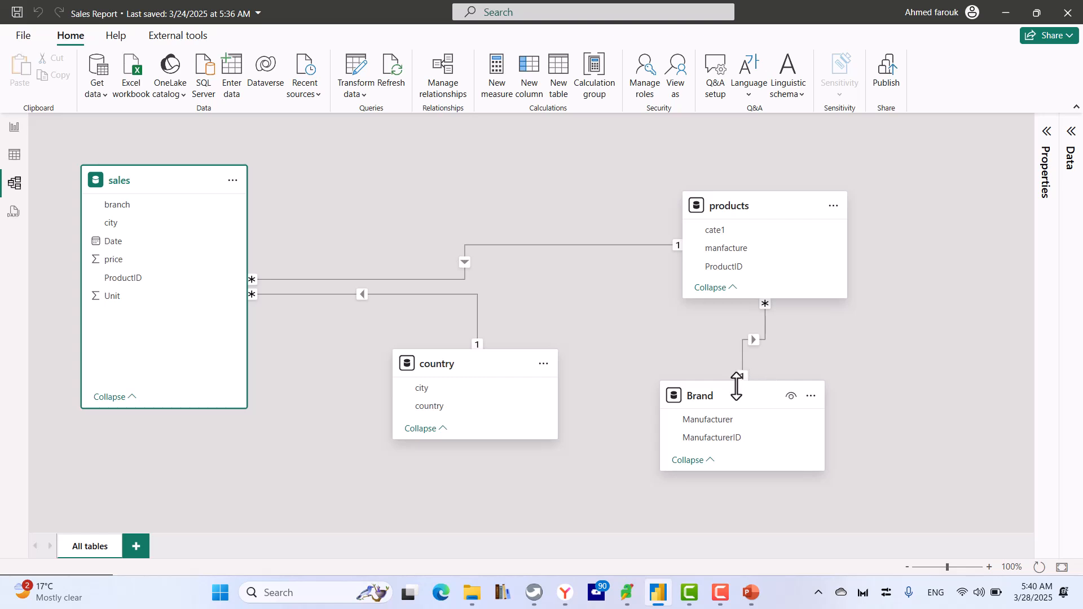
{"action": "mouse_move", "coordinate": [734, 384]}
{"action": "left_click", "coordinate": [367, 293]}
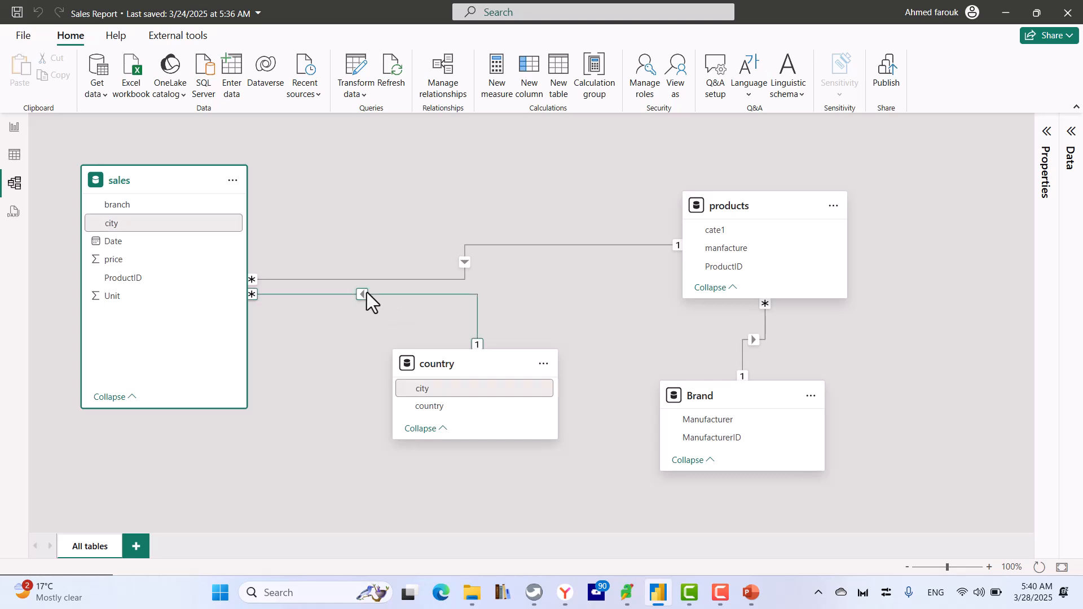